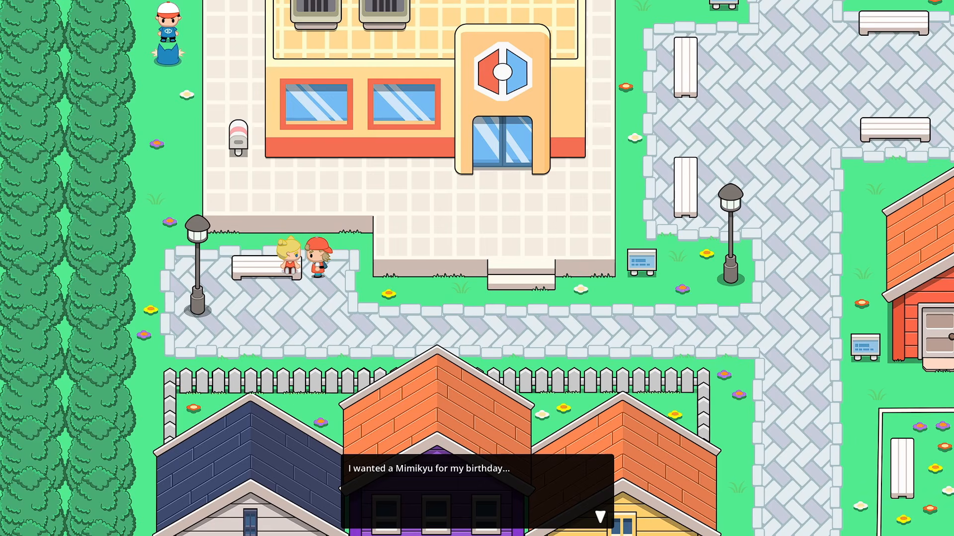
key("Return")
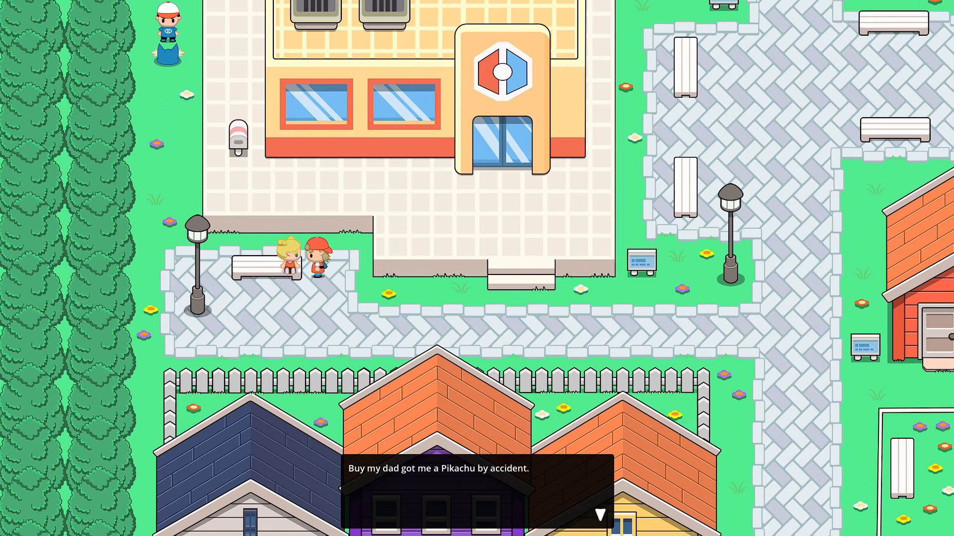
key("Return")
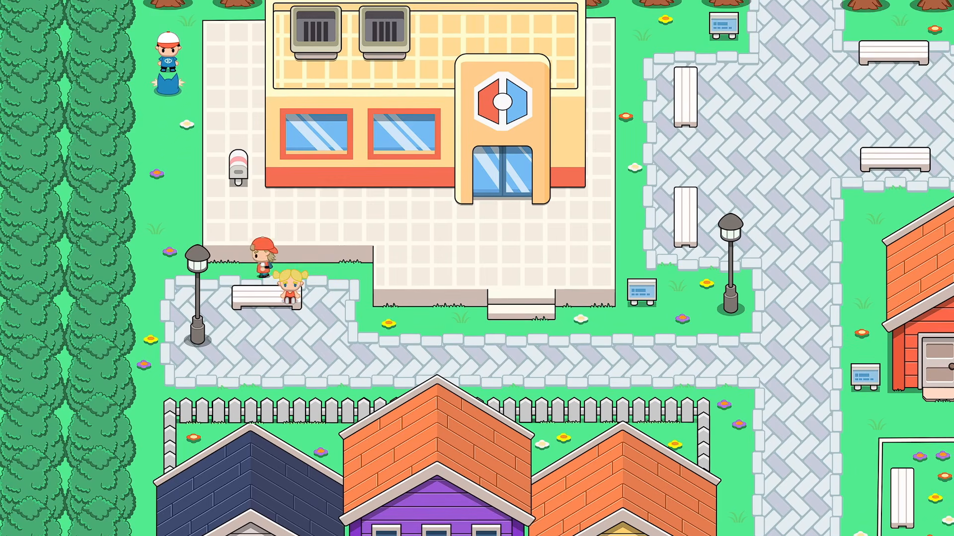
key("Left")
key("Left")
key("Left")
key("Left")
key("Up")
key("Up")
key("Up")
key("Up")
key("Up")
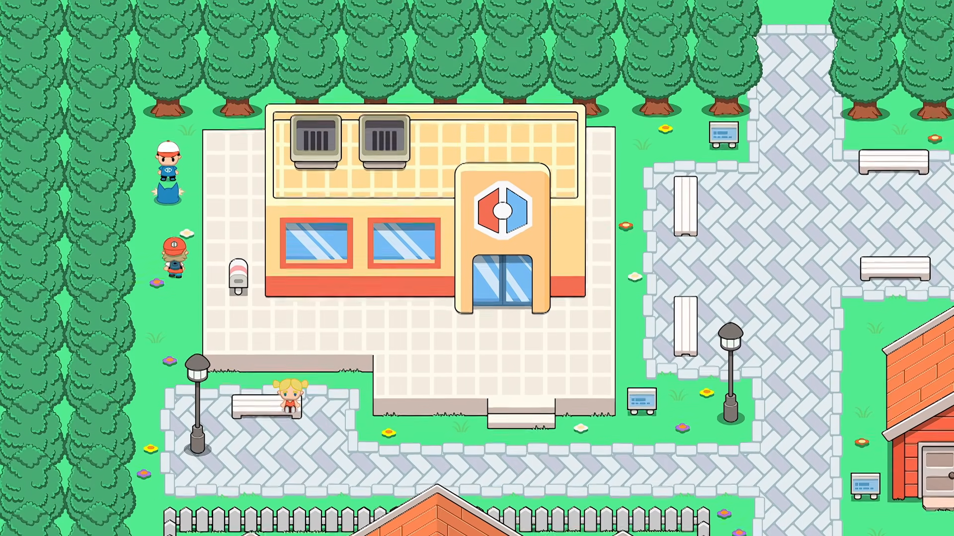
key("Up")
key("Up")
key("Return")
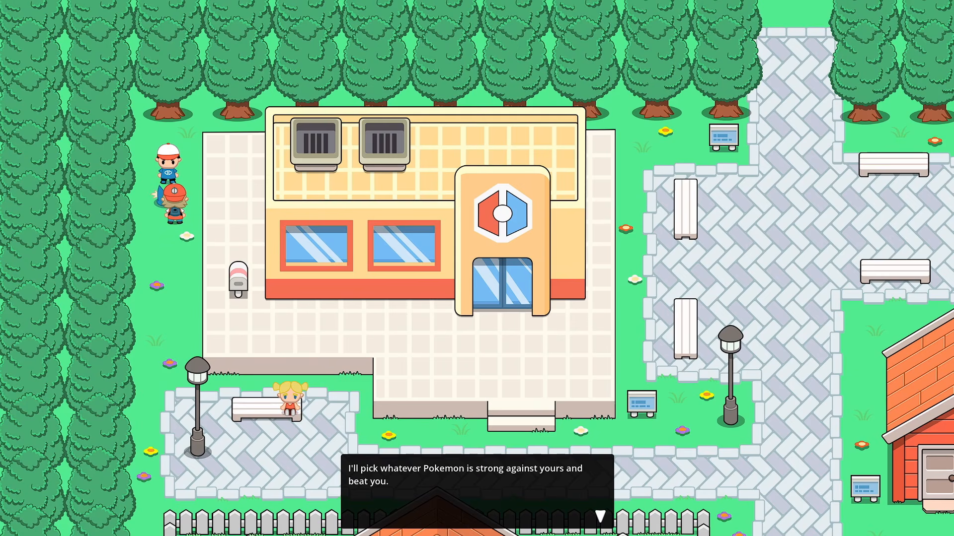
key("Return")
key("Down")
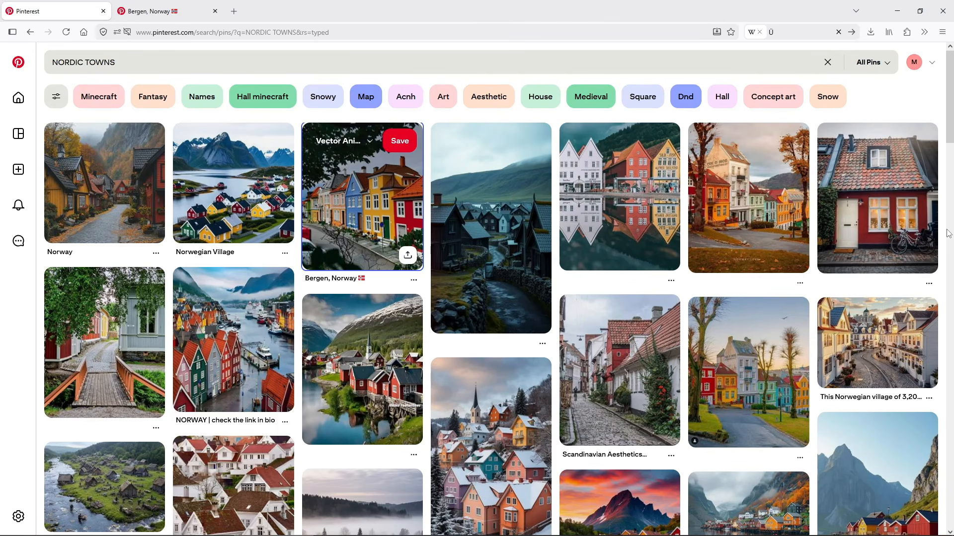
- Browse the Pinterest results for "NORDIC TOWNS" and examine the photos for house shapes and colours
scroll(949, 234, "down", 8)
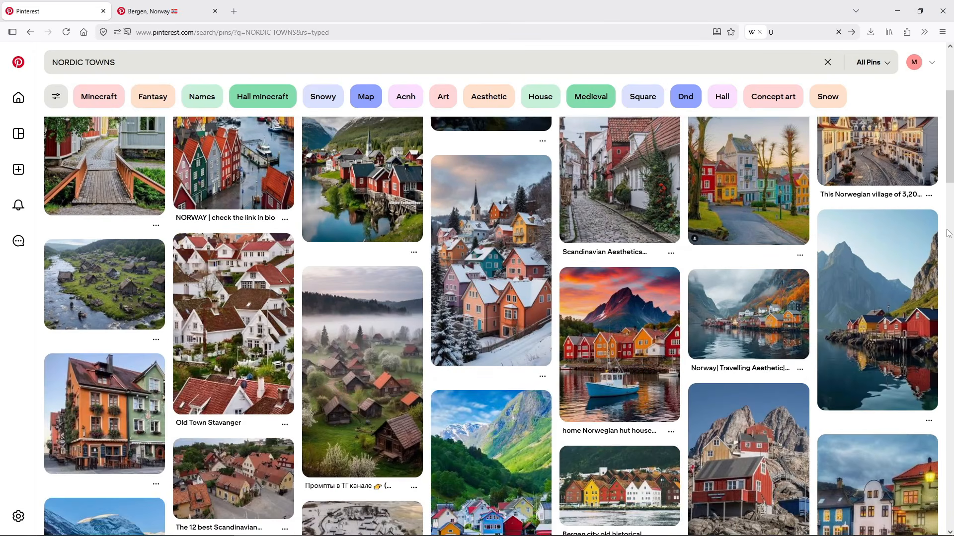
scroll(949, 234, "down", 4)
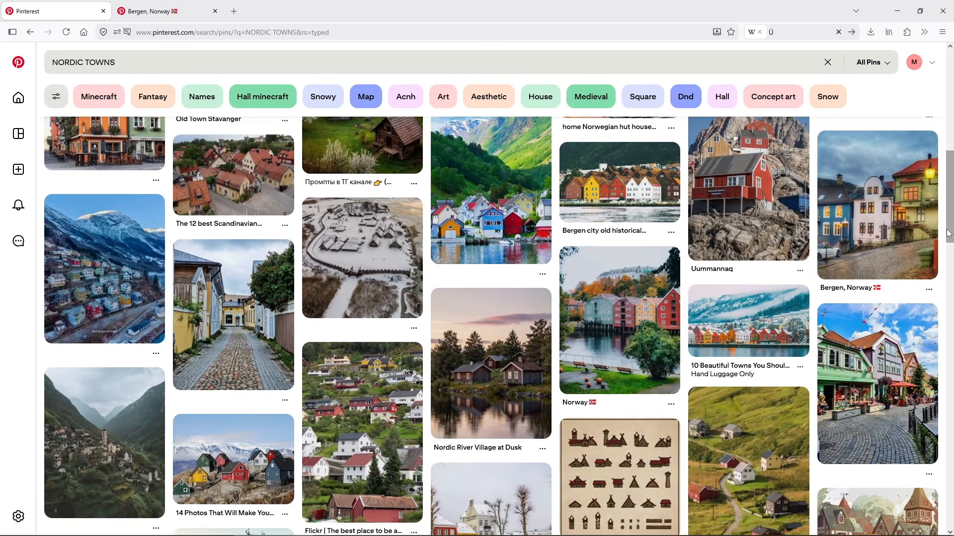
scroll(948, 233, "down", 2)
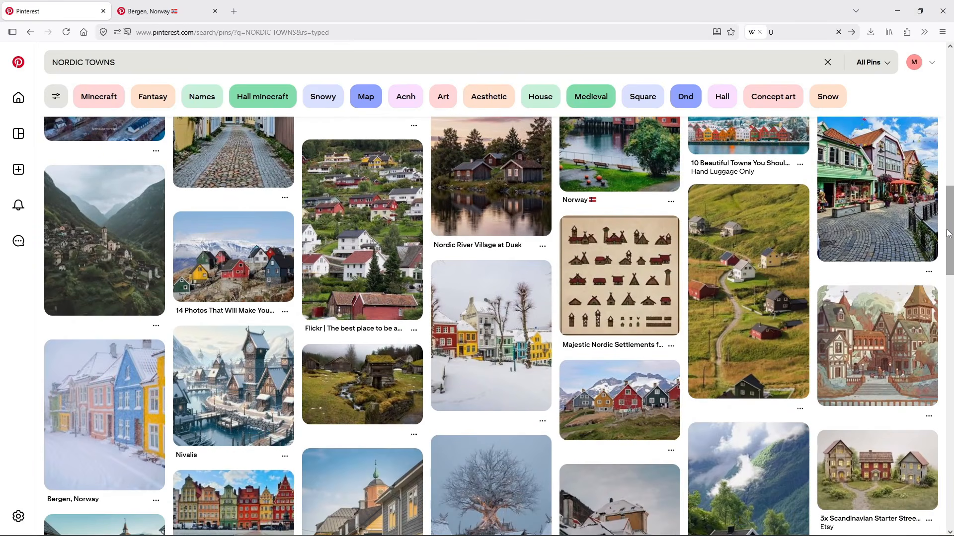
scroll(948, 233, "up", 9)
scroll(948, 233, "up", 5)
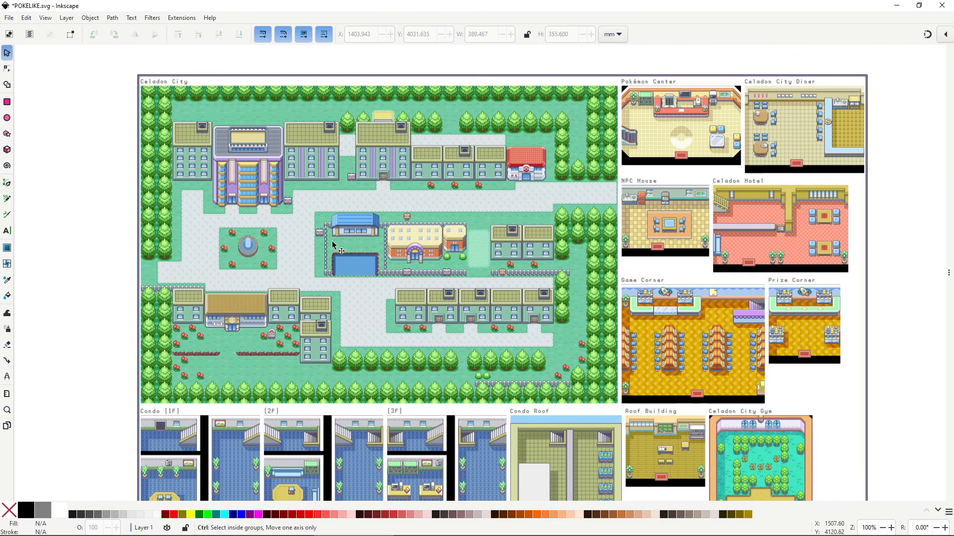
- Switch to Inkscape, fade the Celadon City reference image to 22.2% opacity and lock it
scroll(265, 338, "up", 3)
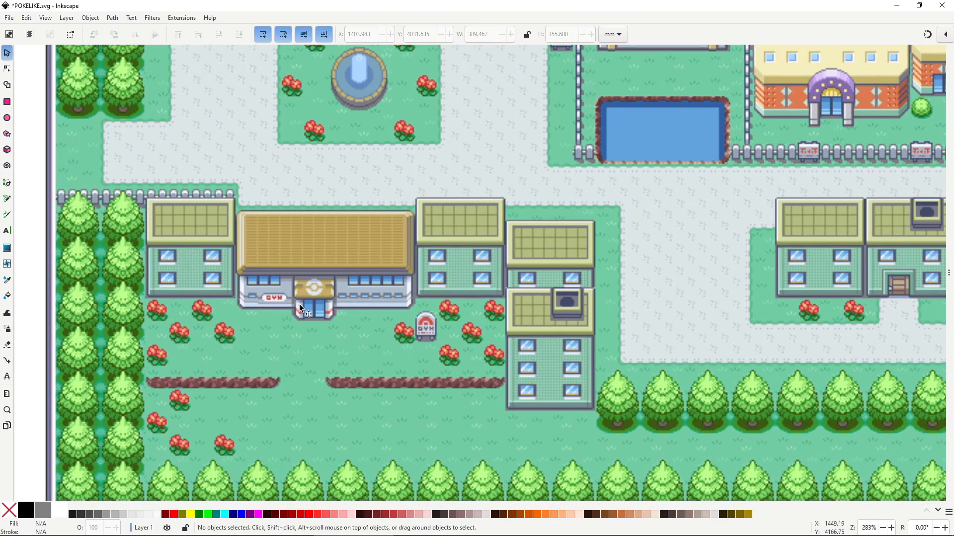
left_click(337, 299)
key("ctrl+shift+f")
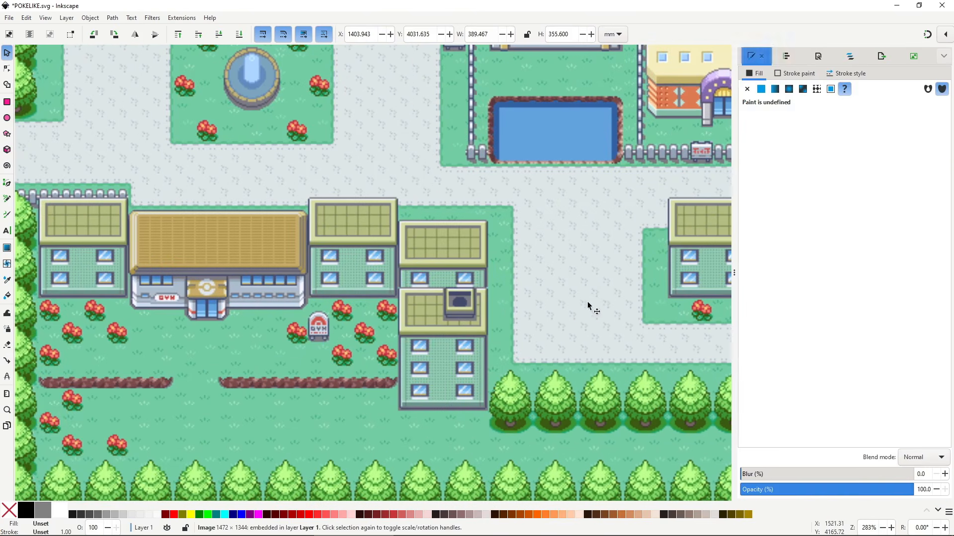
left_click_drag(808, 491, 779, 490)
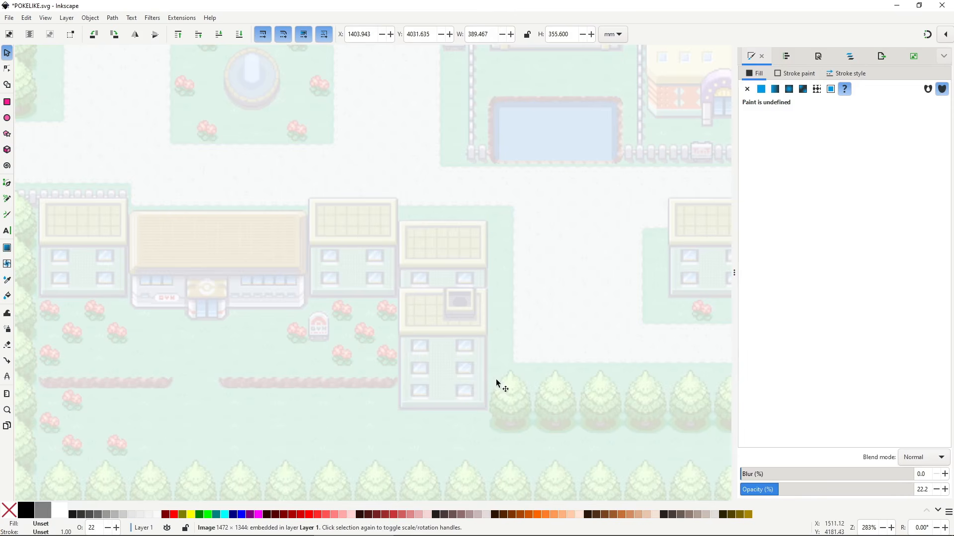
right_click(422, 288)
left_click(423, 273)
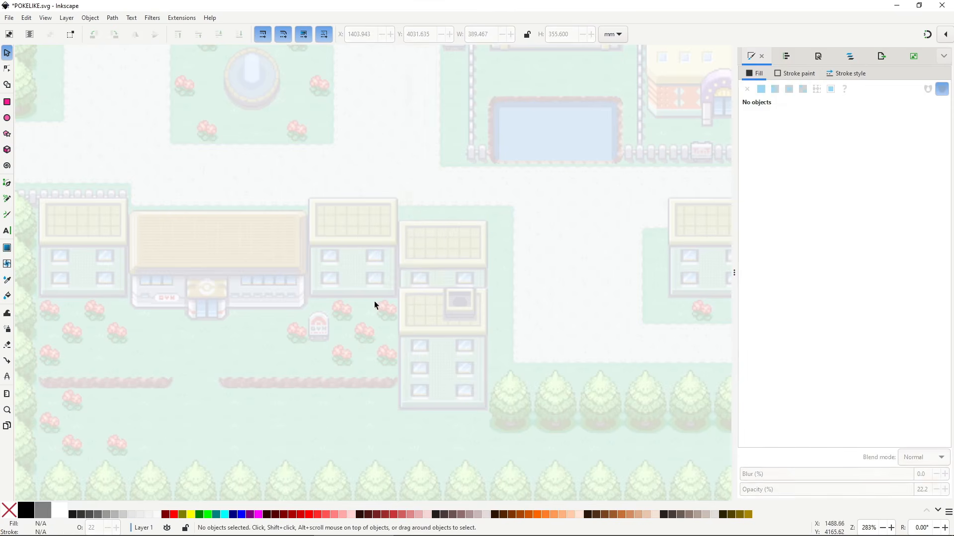
- Trace the two-storey building beside the gym with the Pen tool, starting along its base edge
key("space")
scroll(342, 304, "up", 1)
key("space")
scroll(313, 322, "up", 1)
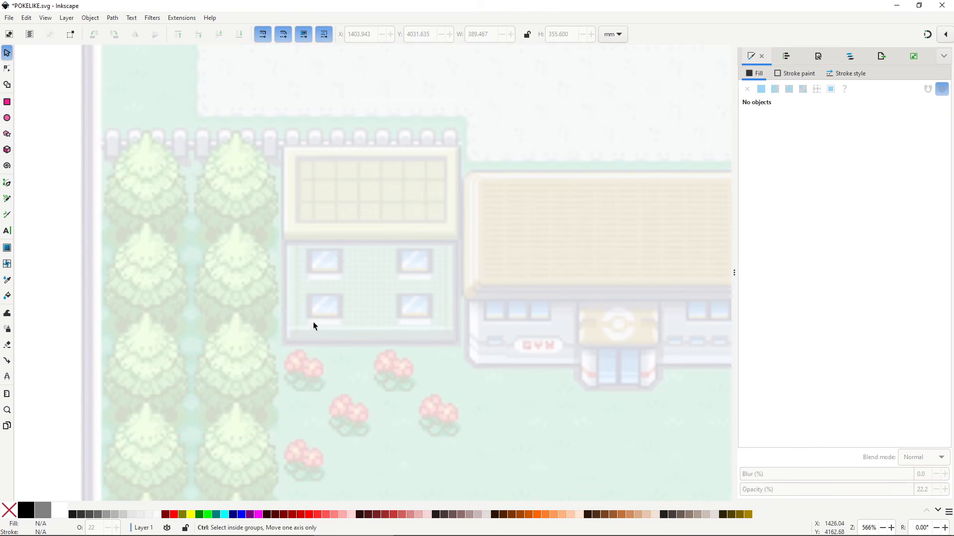
key("b")
left_click(287, 342)
left_click(457, 342)
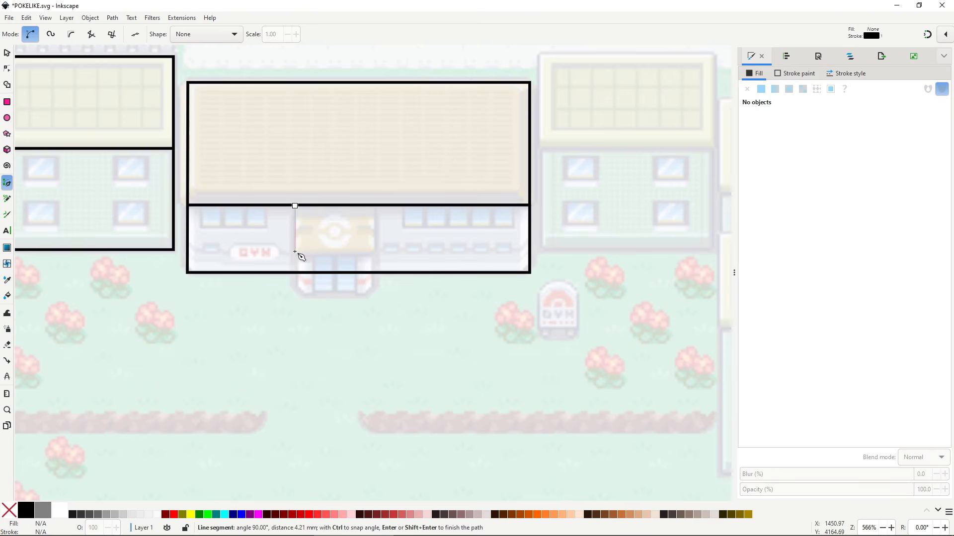
- Trace the block above the gym's entrance as a closed rectangle about 7.2 mm wide and 4.2 mm tall
left_click(295, 251)
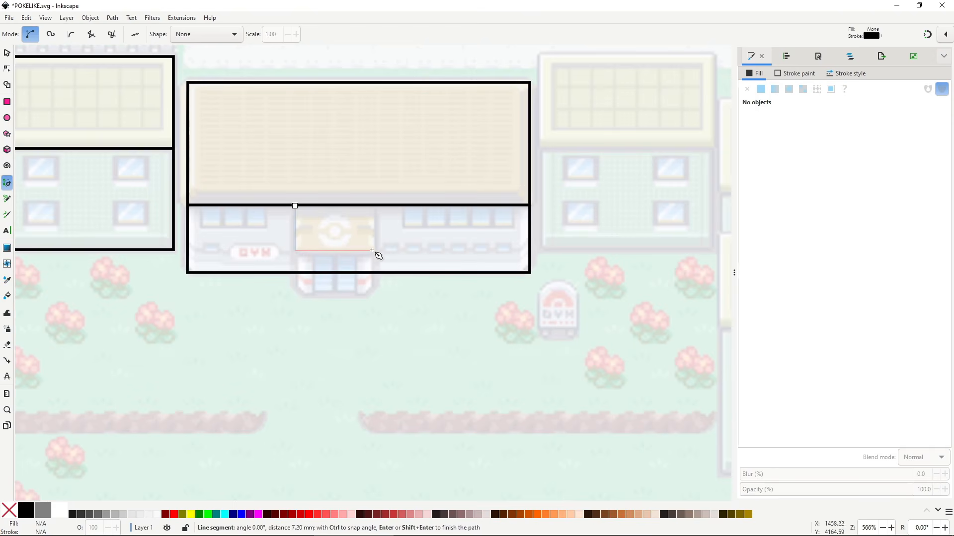
left_click(372, 250)
left_click(372, 205)
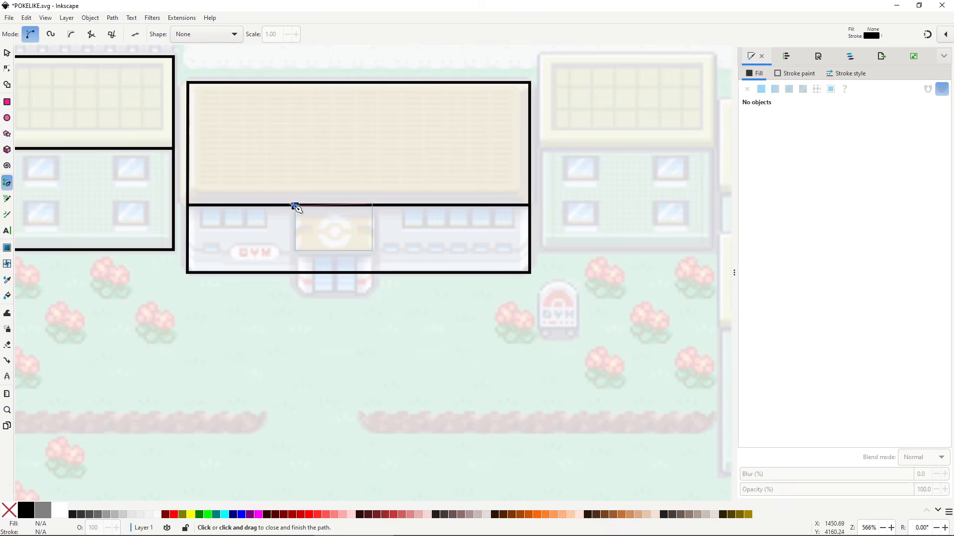
left_click(295, 206)
left_click(300, 250)
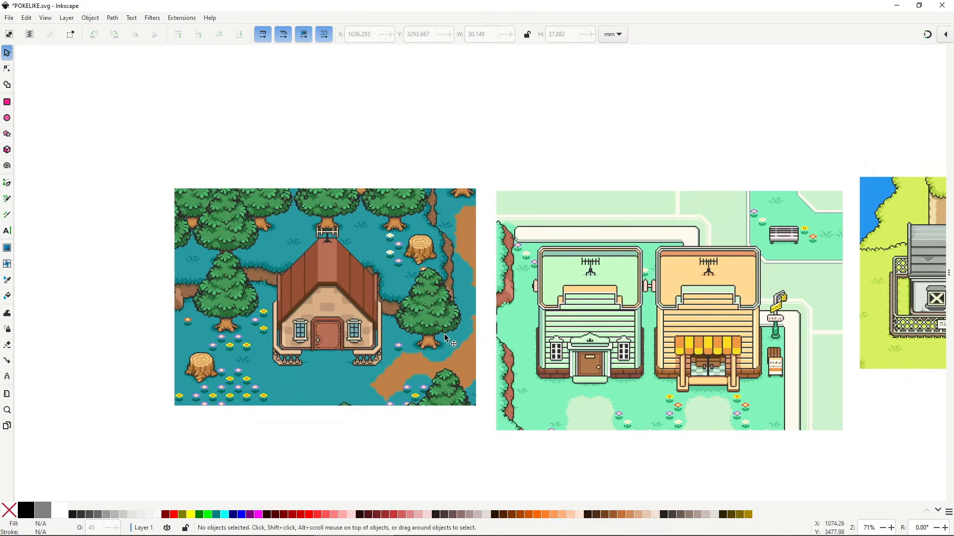
- Examine the pixel-art house reference images for roof shapes, doors, windows, trees and fences
scroll(388, 365, "up", 2)
scroll(401, 368, "down", 1)
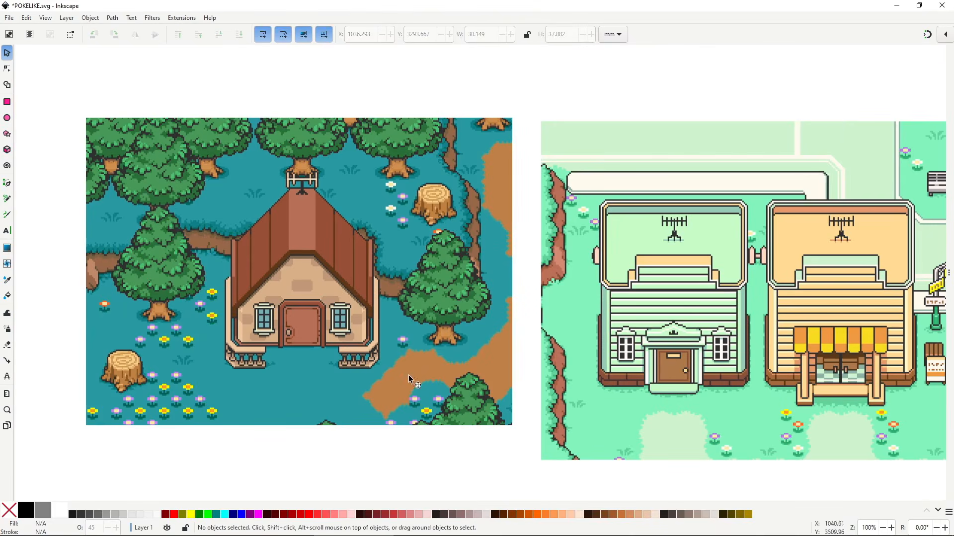
left_click_drag(894, 442, 621, 414)
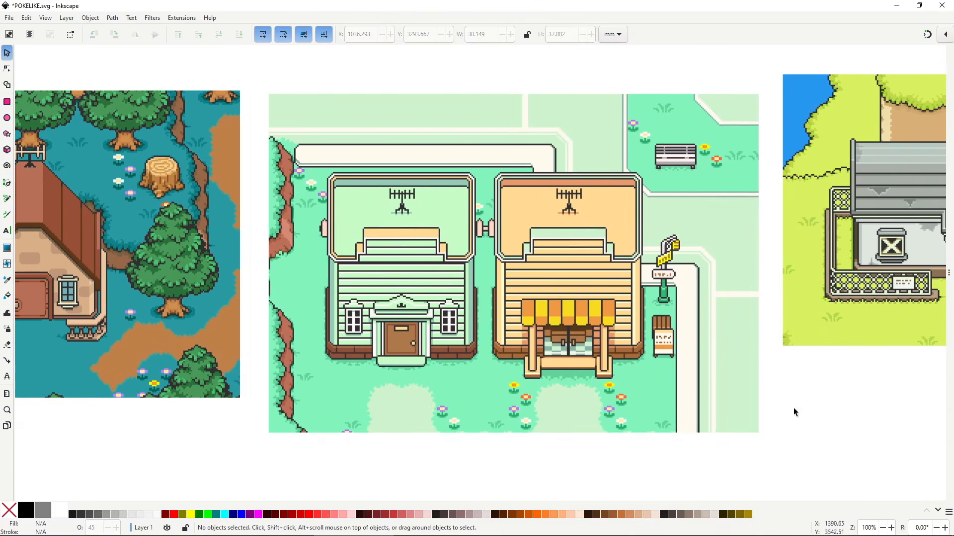
left_click_drag(783, 398, 371, 410)
left_click_drag(747, 416, 419, 415)
left_click_drag(838, 430, 719, 429)
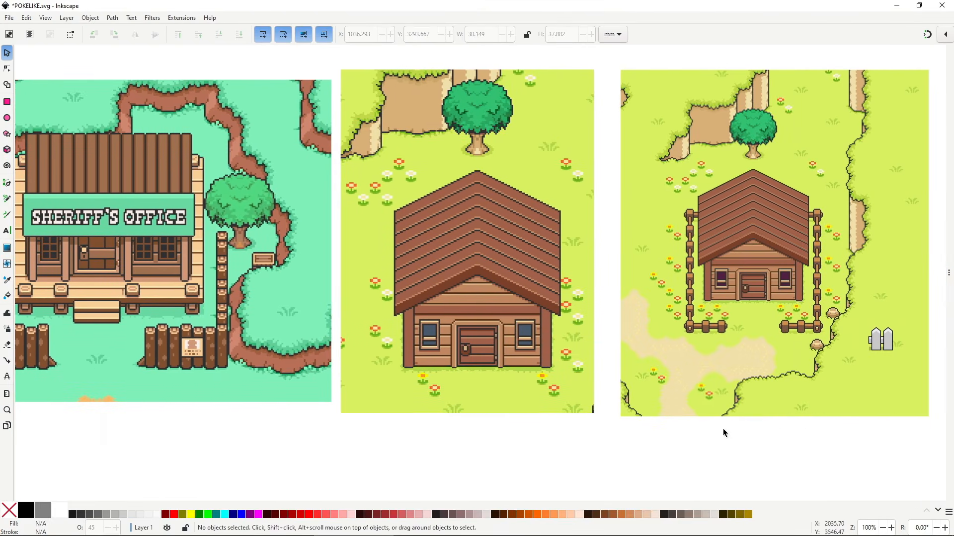
left_click_drag(859, 422, 604, 407)
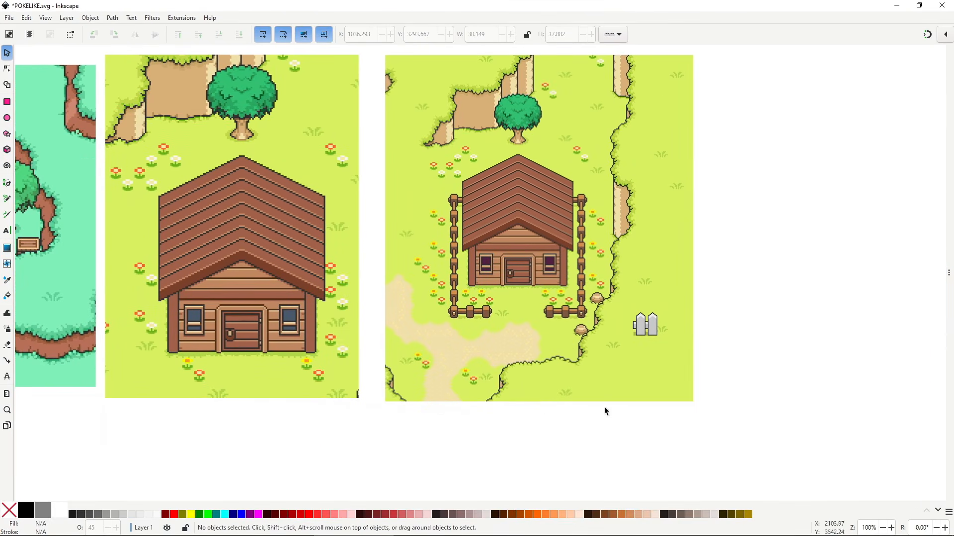
left_click_drag(715, 419, 600, 414)
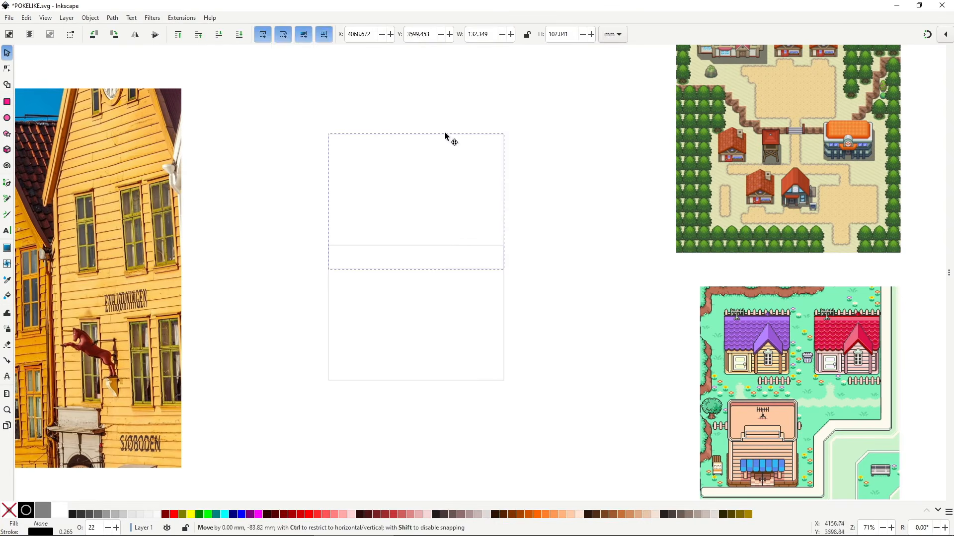
- Add a node midway along the house rectangle's upper edge, centre it and raise it into a gable peak
key("n")
double_click(417, 290)
key("ctrl+shift+a")
left_click_drag(214, 139, 417, 169)
left_click(768, 183)
left_click_drag(318, 156, 318, 102)
key("s")
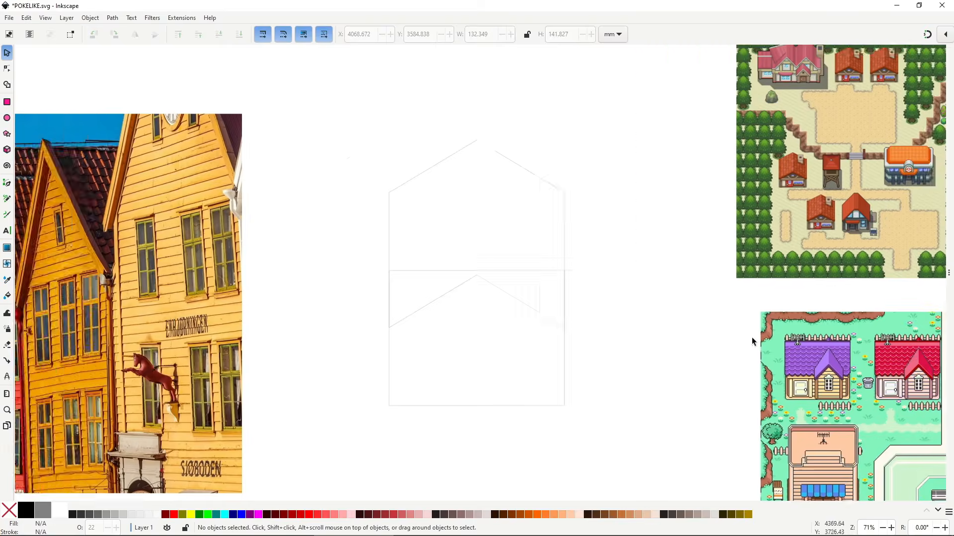
- Raise the house shape's opacity to full and sample a colour for it with the Dropper tool
key("ctrl+shift+f")
key("d")
left_click_drag(788, 490, 913, 490)
left_click(776, 361)
key("s")
- Adjust the house's parts, then duplicate the detail pieces and move the copies up along the facade
scroll(194, 349, "up", 1)
left_click_drag(476, 170, 489, 169)
left_click(317, 407)
scroll(329, 440, "up", 2)
key("ctrl+d")
left_click_drag(435, 372, 434, 335)
mouse_move(361, 344)
left_mouse_down()
mouse_move(362, 376)
mouse_move(317, 290)
mouse_move(342, 133)
left_mouse_up()
left_click(871, 400)
key("ctrl+d")
key("ctrl+d")
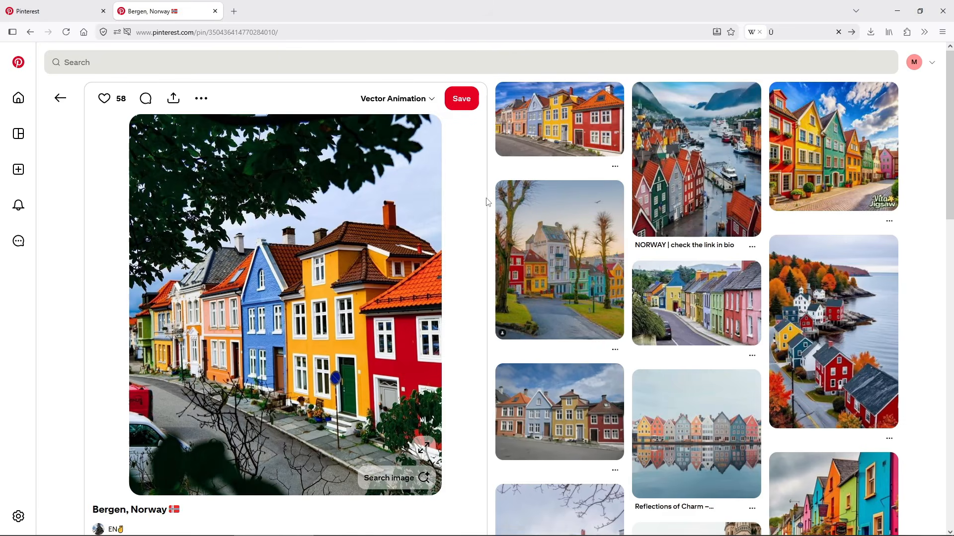
left_click(819, 328)
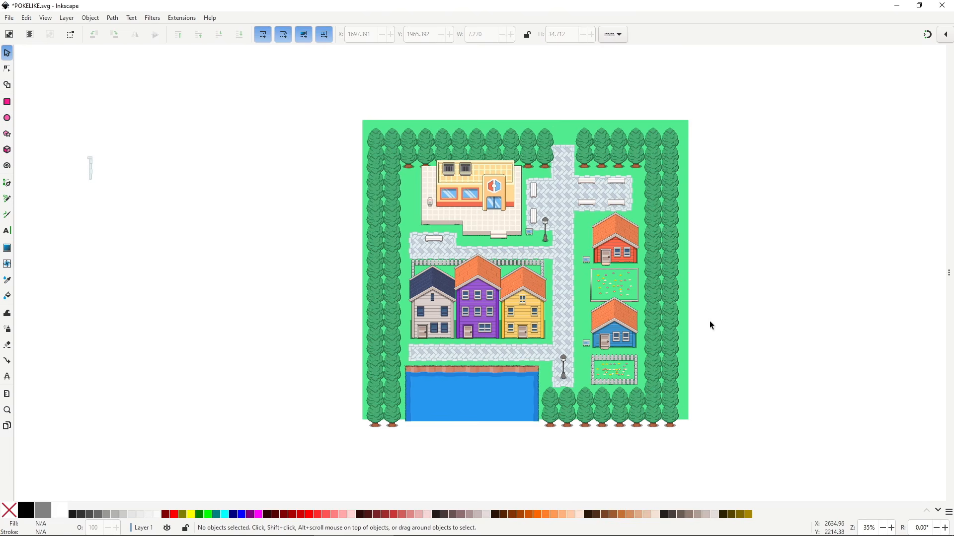
- Examine the assembled town map in Inkscape, including its large central building, houses, paved paths, gardens, trees and pond
scroll(561, 178, "up", 3)
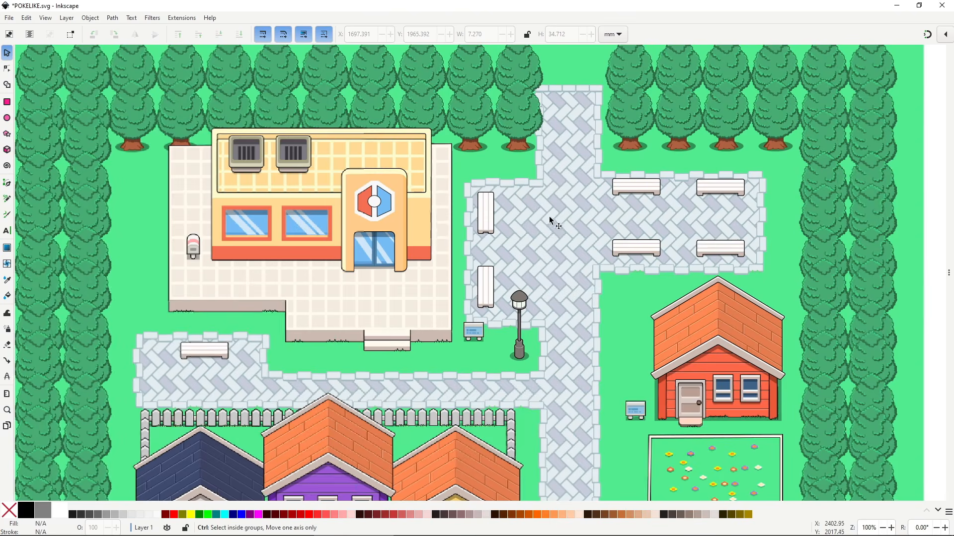
scroll(604, 373, "down", 1)
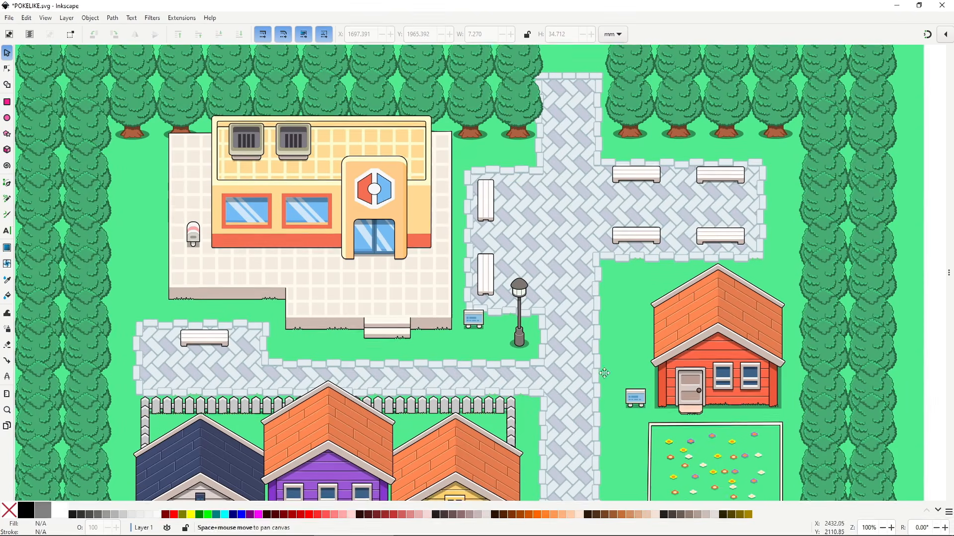
scroll(604, 373, "down", 12)
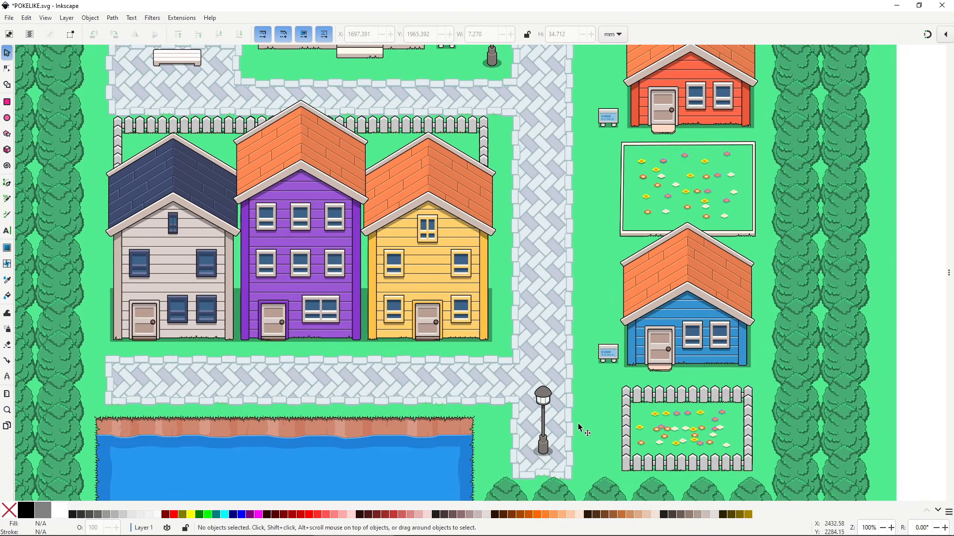
scroll(592, 315, "up", 12)
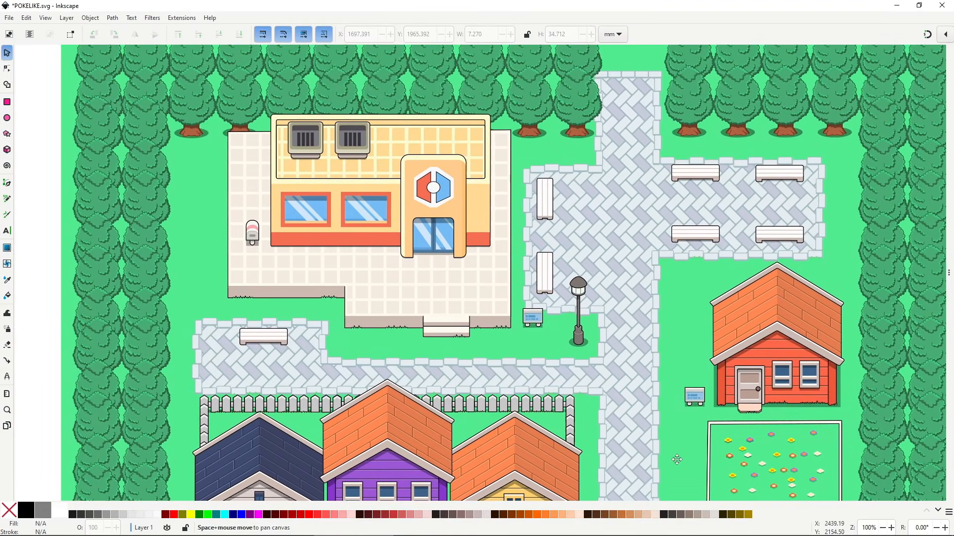
scroll(677, 460, "down", 13)
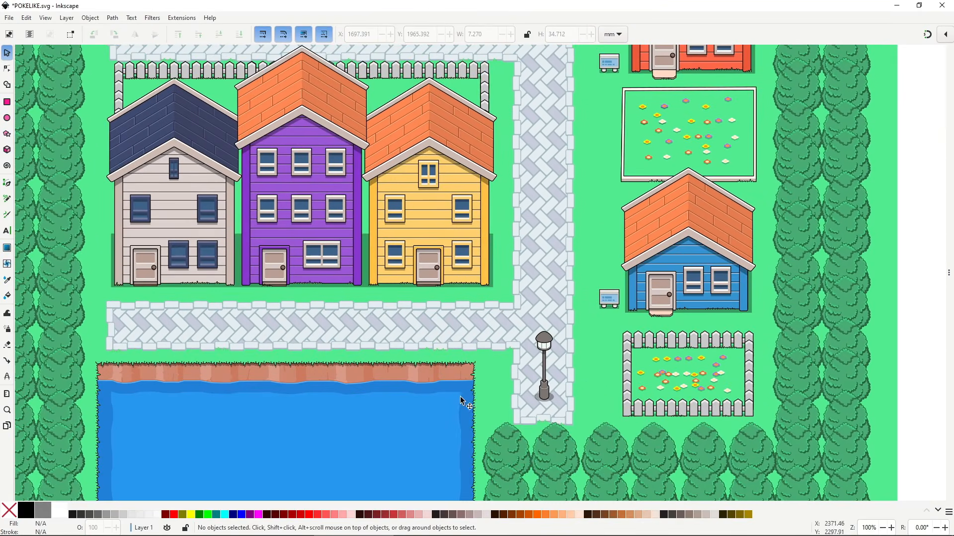
key("space")
key("space")
scroll(539, 368, "up", 1)
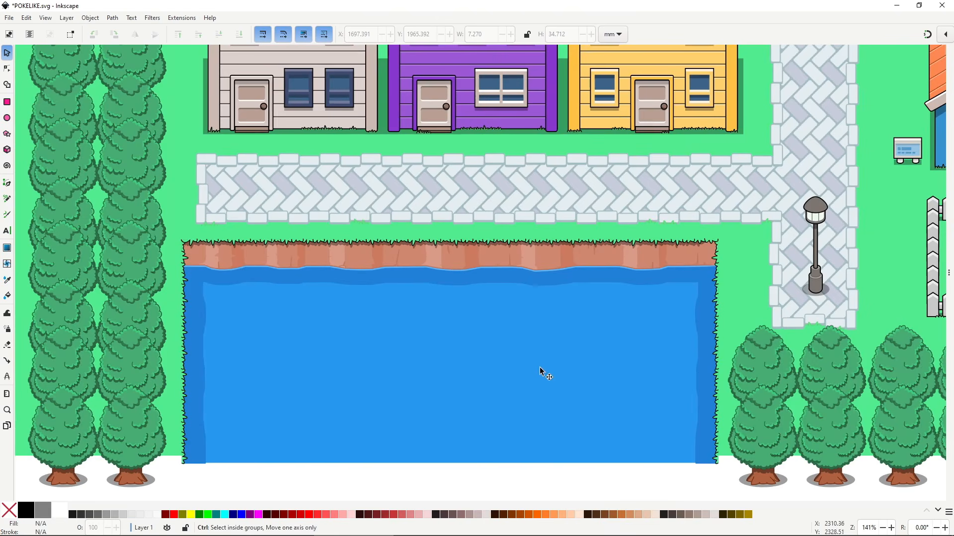
key("space")
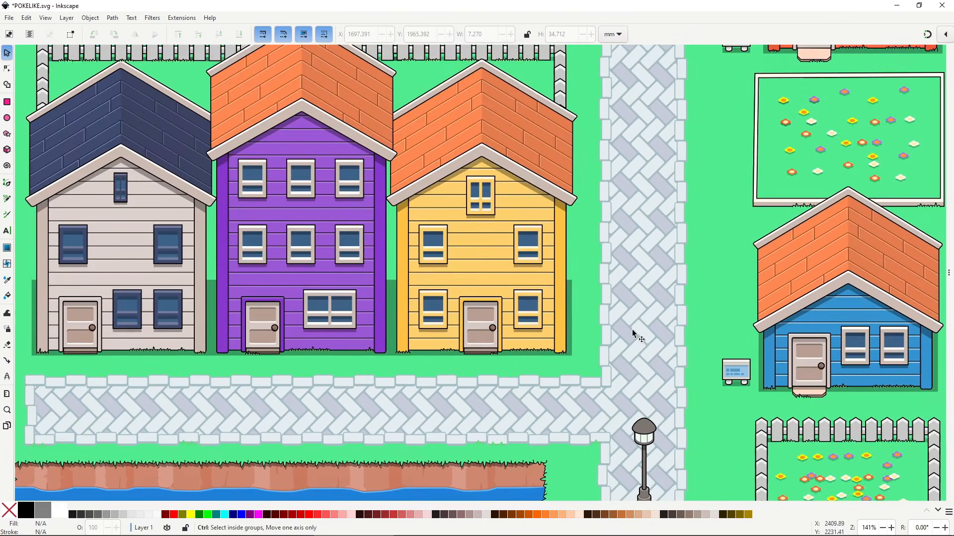
scroll(632, 329, "down", 2)
key("space")
key("space")
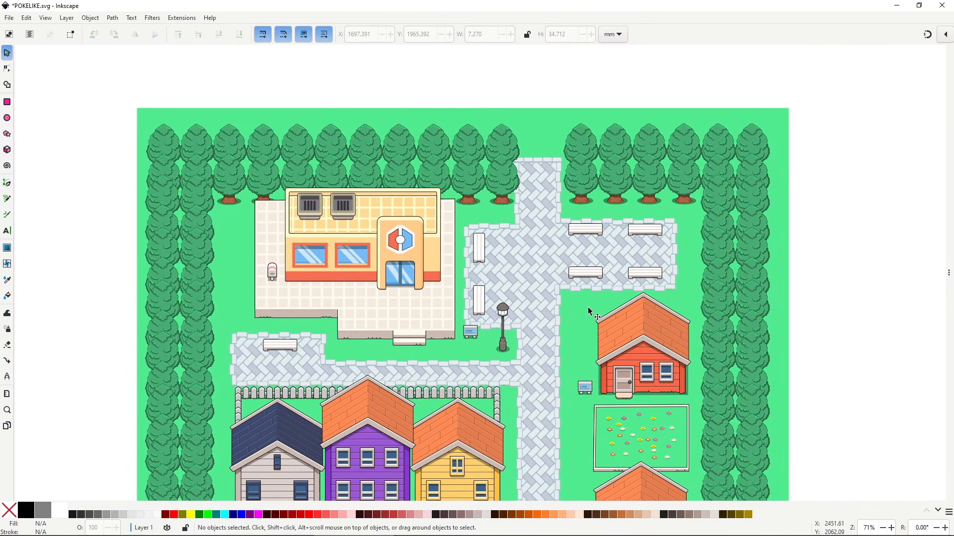
scroll(590, 311, "down", 1)
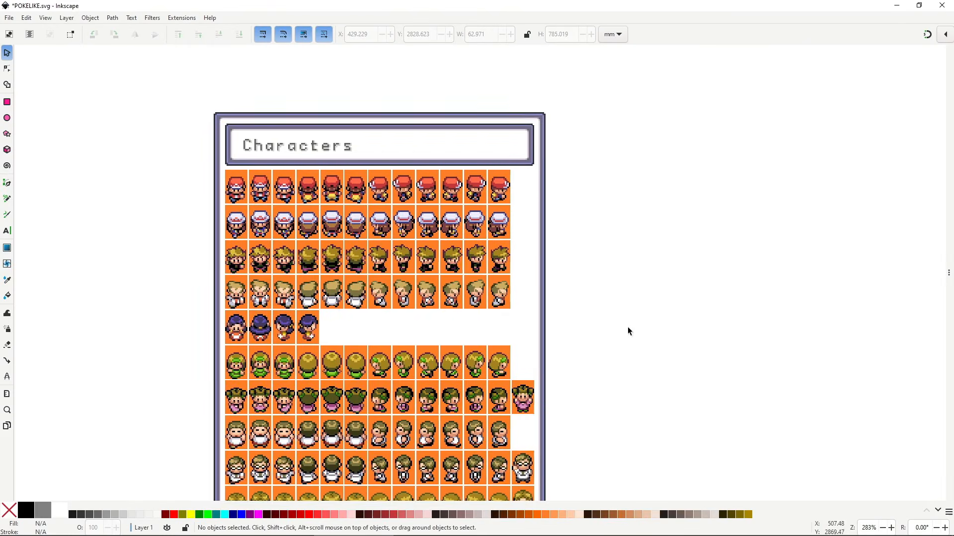
- Look through the Characters sprite sheet down to the biker rows and inspect the dark-haired and blond sprites up close
left_click_drag(627, 327, 715, 290)
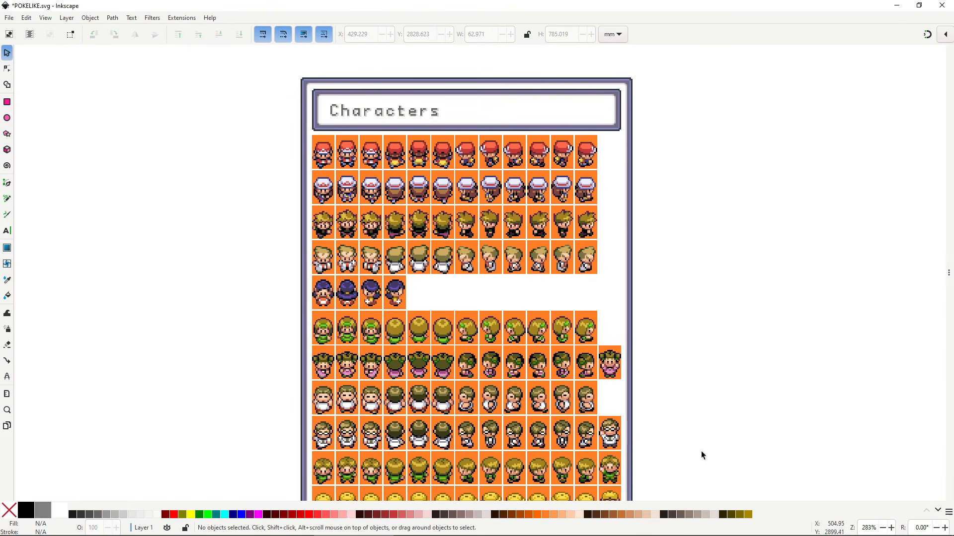
left_click_drag(702, 455, 709, 272)
left_click_drag(703, 436, 702, 249)
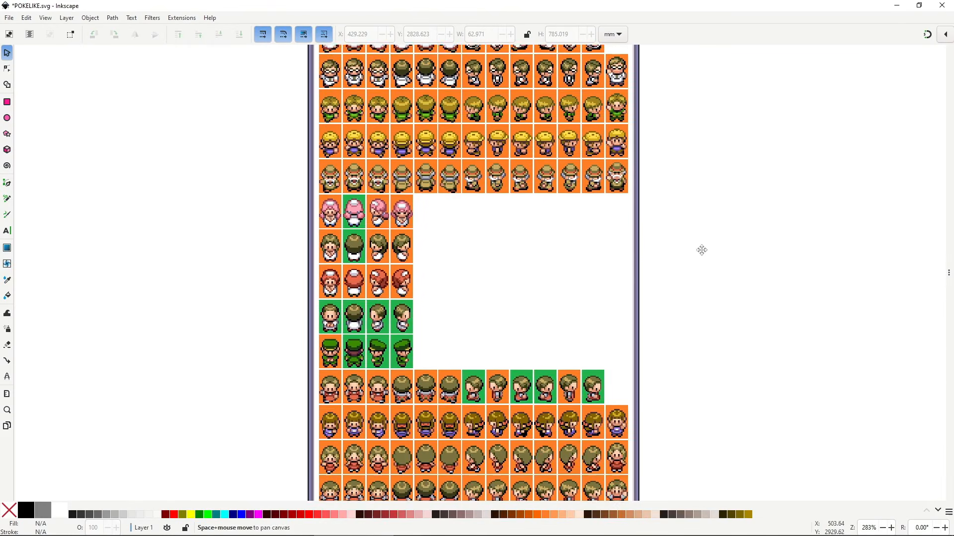
left_click_drag(692, 417, 690, 225)
left_click_drag(690, 320, 689, 221)
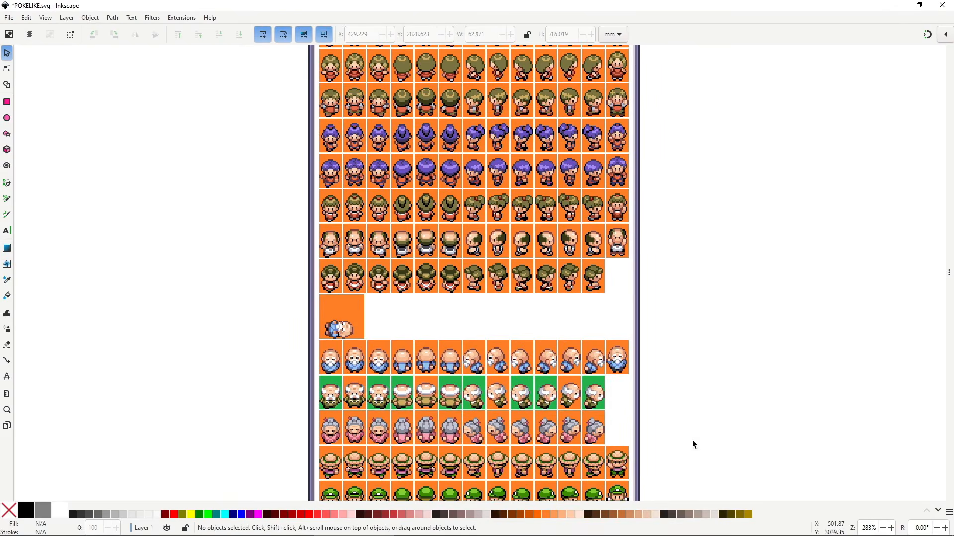
left_click_drag(693, 446, 690, 234)
left_click_drag(702, 463, 692, 269)
mouse_move(692, 419)
left_mouse_down()
mouse_move(694, 223)
mouse_move(703, 247)
mouse_move(703, 220)
mouse_move(717, 249)
left_mouse_up()
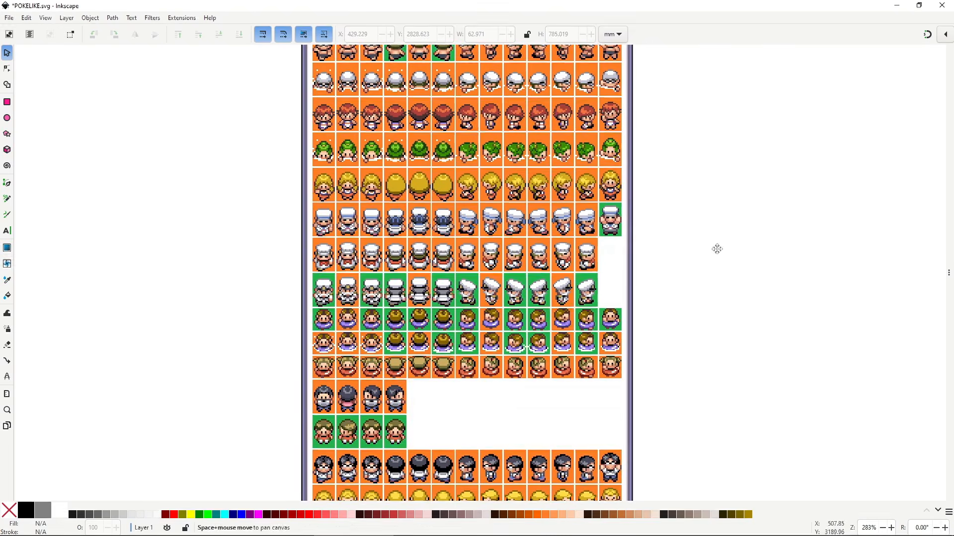
left_click_drag(724, 415, 724, 286)
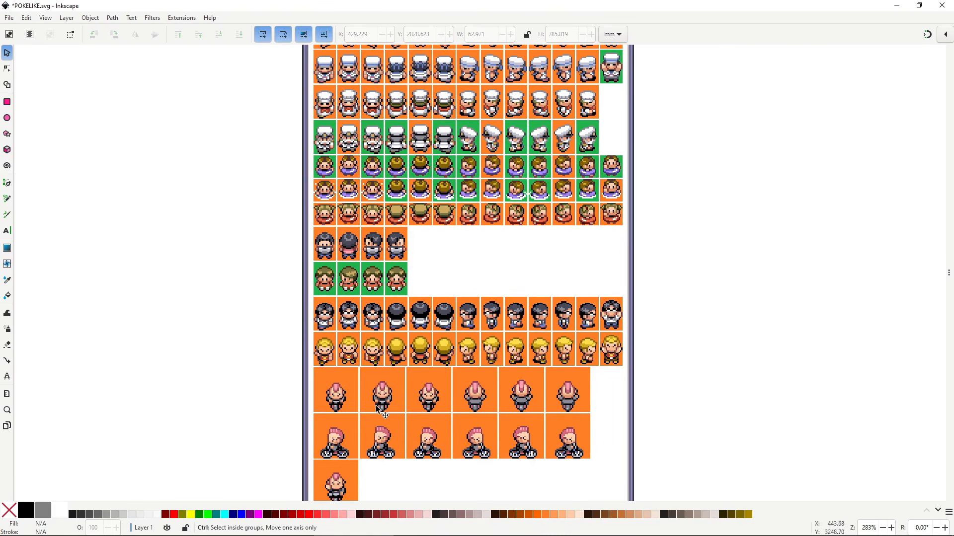
scroll(334, 324, "up", 5, "ctrl")
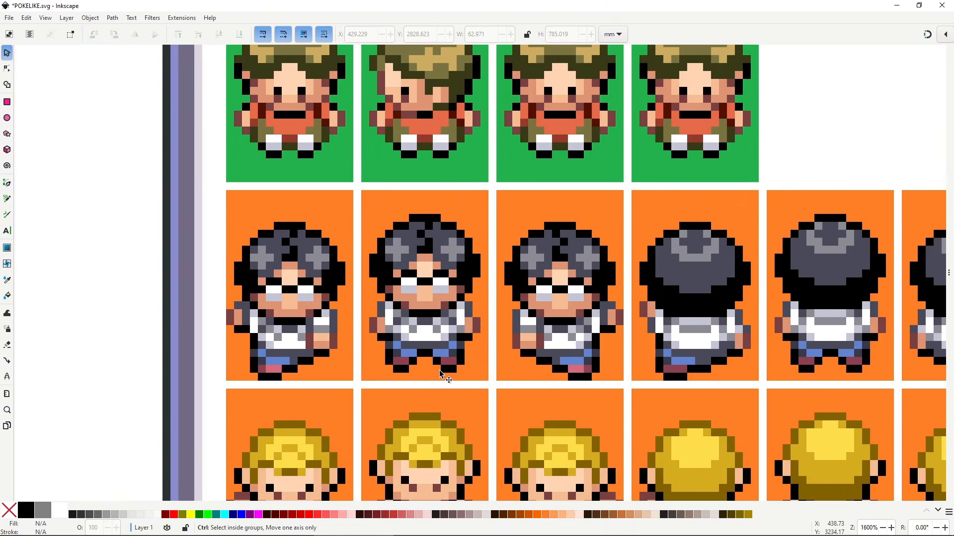
left_click_drag(722, 396, 417, 245)
left_click_drag(466, 375, 702, 307)
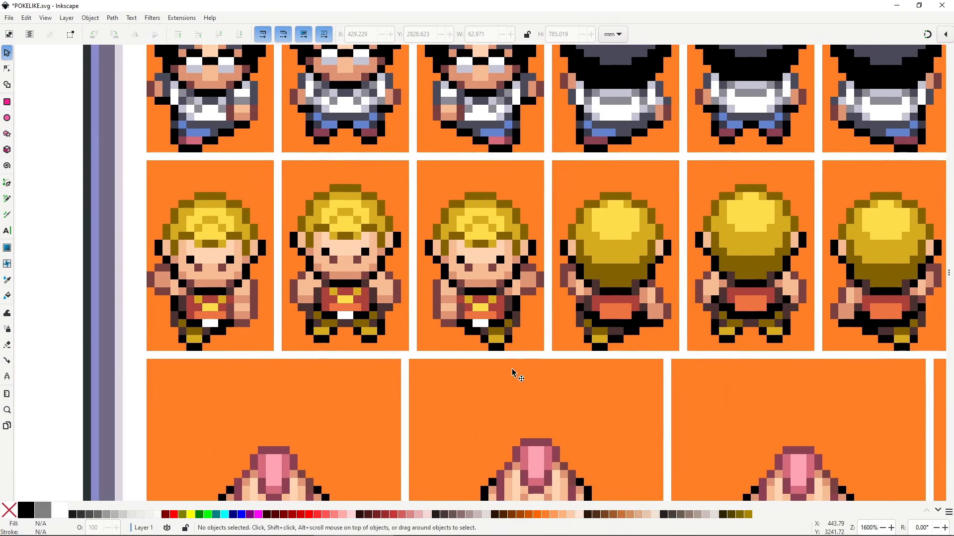
left_click_drag(512, 368, 565, 90)
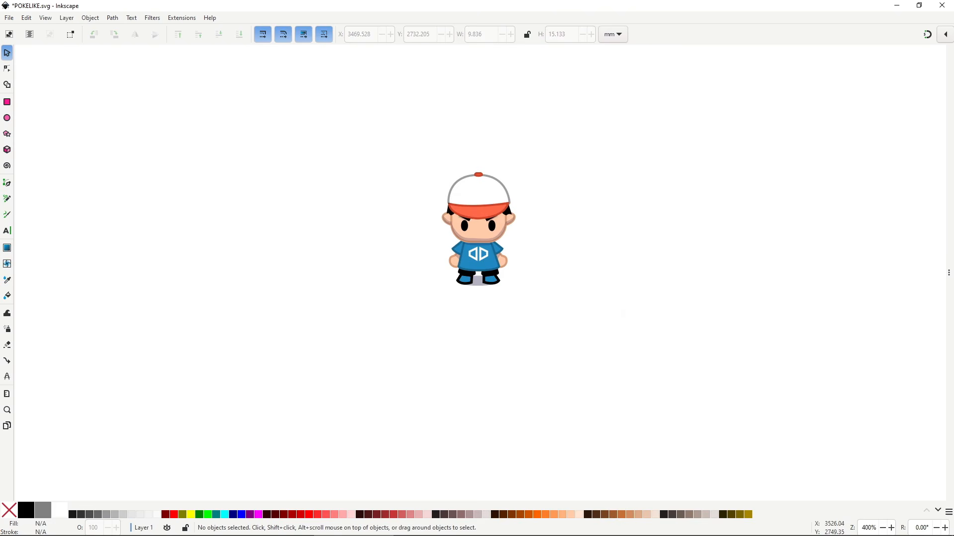
- Move the blue-shirted boy with the white cap beside the red-capped character
scroll(661, 427, "left", 10)
left_click_drag(720, 271, 251, 257)
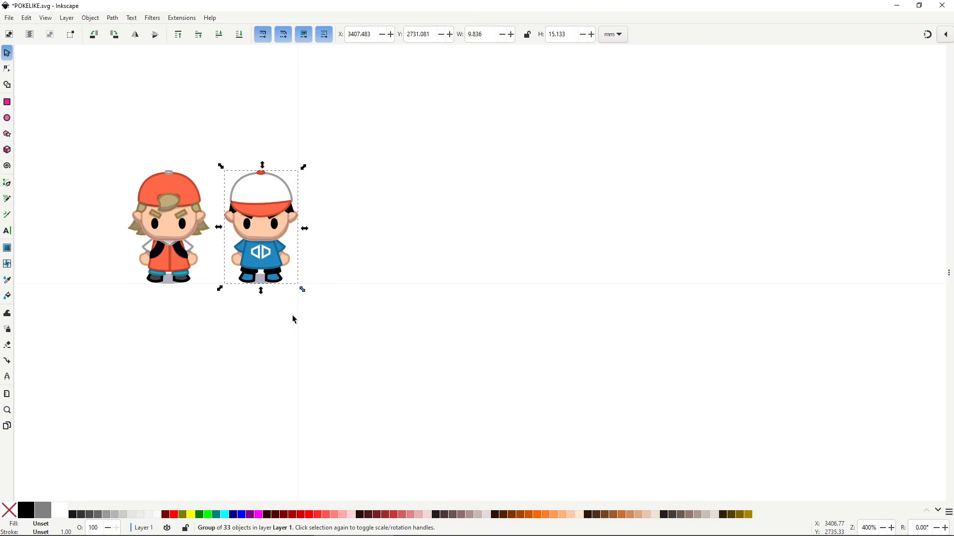
left_click(291, 316)
key("space")
key("space")
key("space")
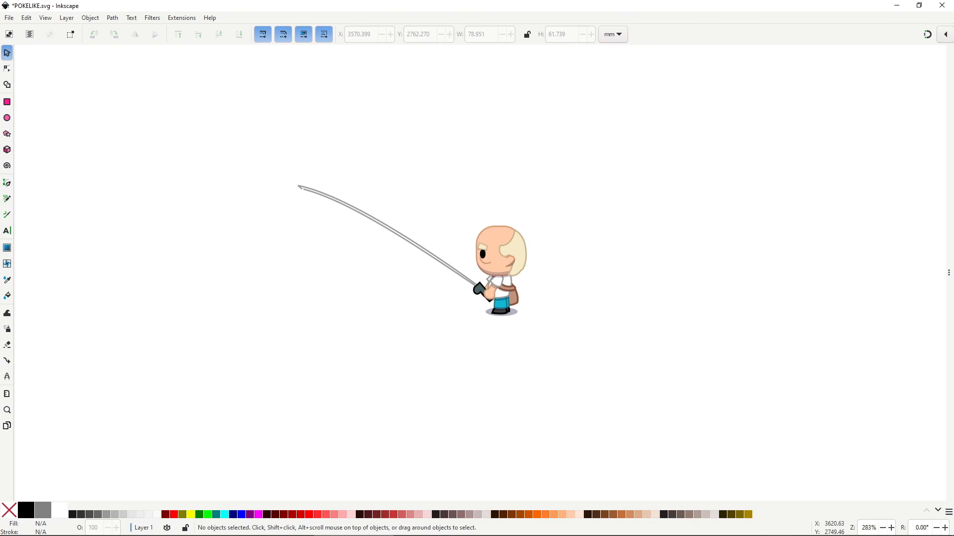
- Move the old man with the fishing rod beside the blue-shirted boy to extend the character line-up
scroll(528, 391, "down", 1)
key("space")
left_click_drag(526, 391, 914, 315)
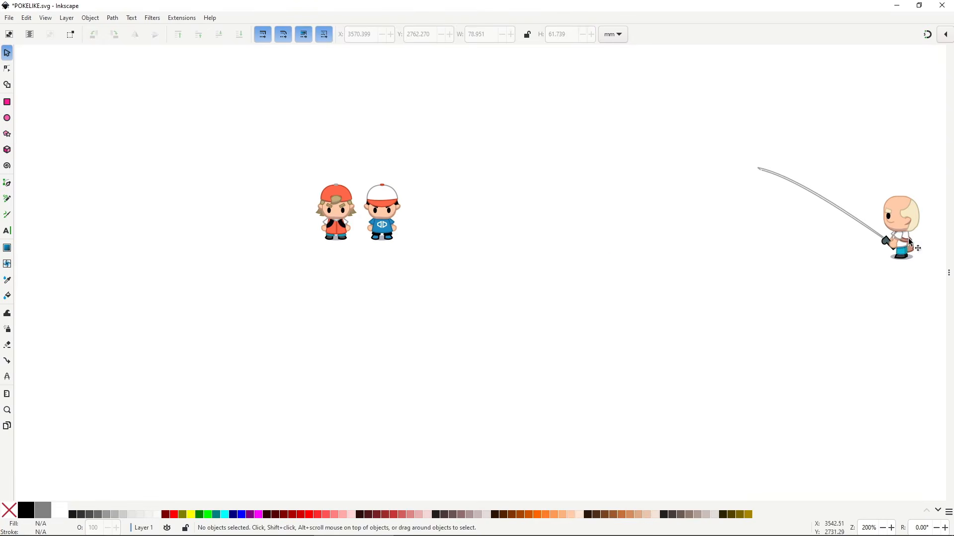
mouse_move(889, 236)
left_mouse_down()
mouse_move(542, 207)
mouse_move(443, 217)
left_mouse_up()
left_click(576, 219)
left_click_drag(515, 203, 675, 281)
scroll(671, 281, "up", 2)
left_click_drag(647, 346, 690, 287)
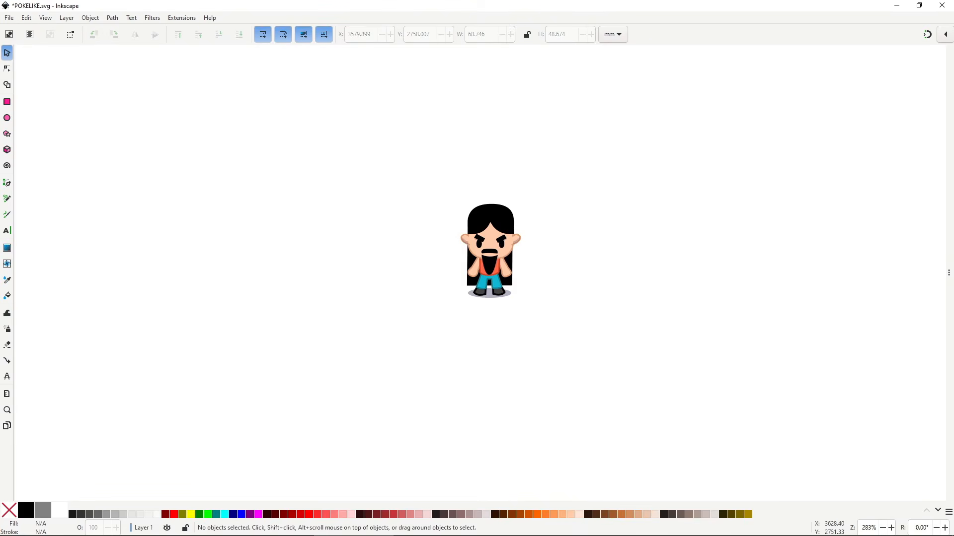
- Move the long-haired bearded character beside the old fisherman, completing the row of four characters
left_click_drag(498, 292, 176, 260)
left_click_drag(174, 301, 523, 337)
left_click(628, 332)
left_click_drag(589, 368, 601, 345)
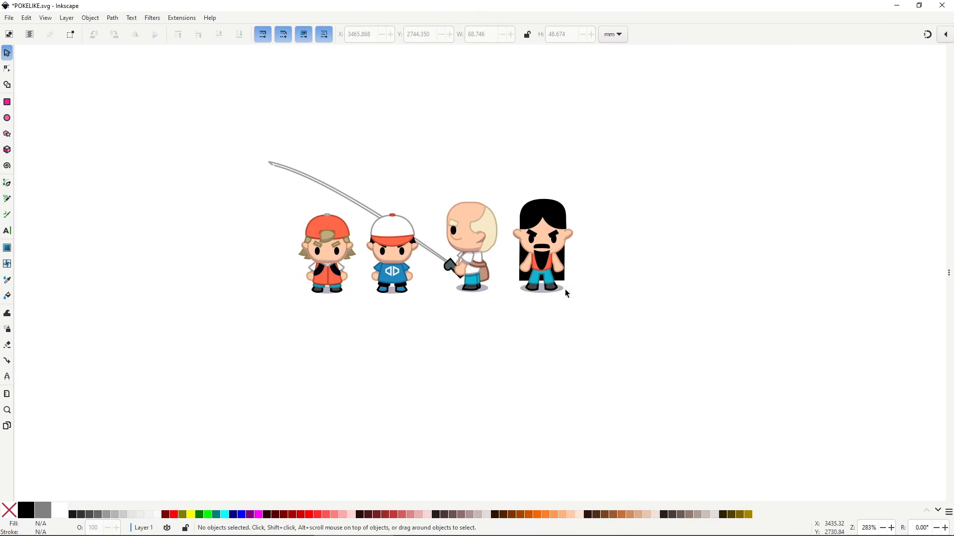
left_click_drag(544, 257, 544, 259)
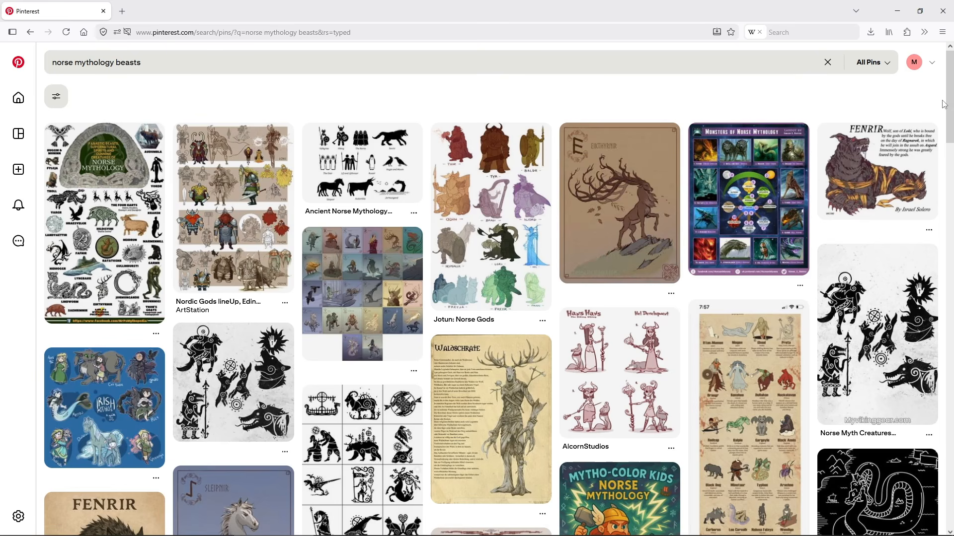
- Switch to Pinterest, browse the "norse mythology beasts" and "eurasian lynx cat" results, and open a close-up lynx photo
scroll(943, 105, "down", 7)
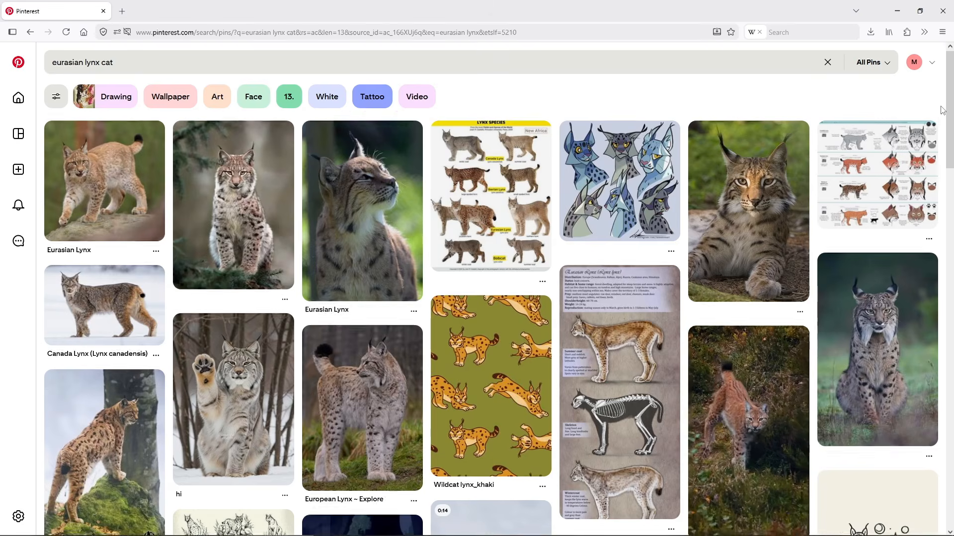
scroll(942, 109, "down", 6)
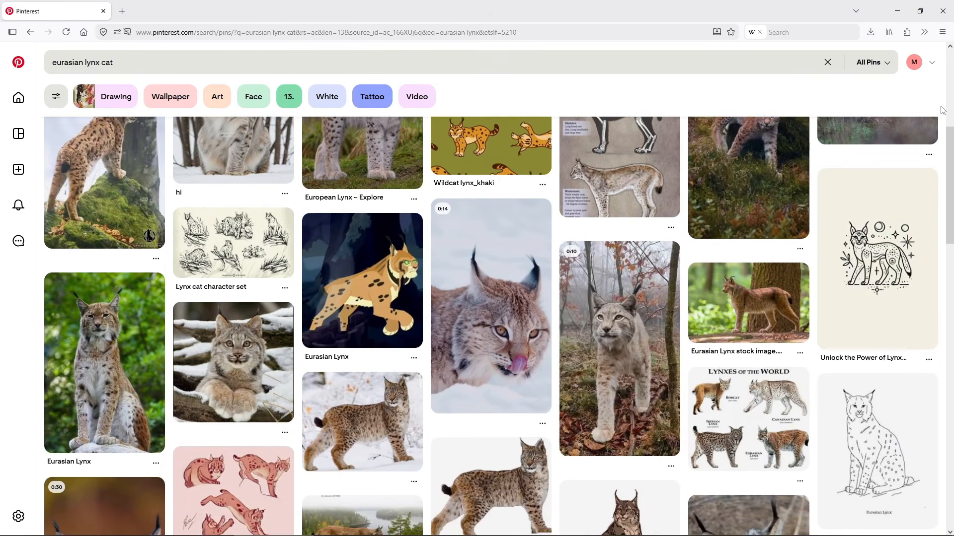
scroll(942, 110, "down", 2)
scroll(942, 110, "down", 3)
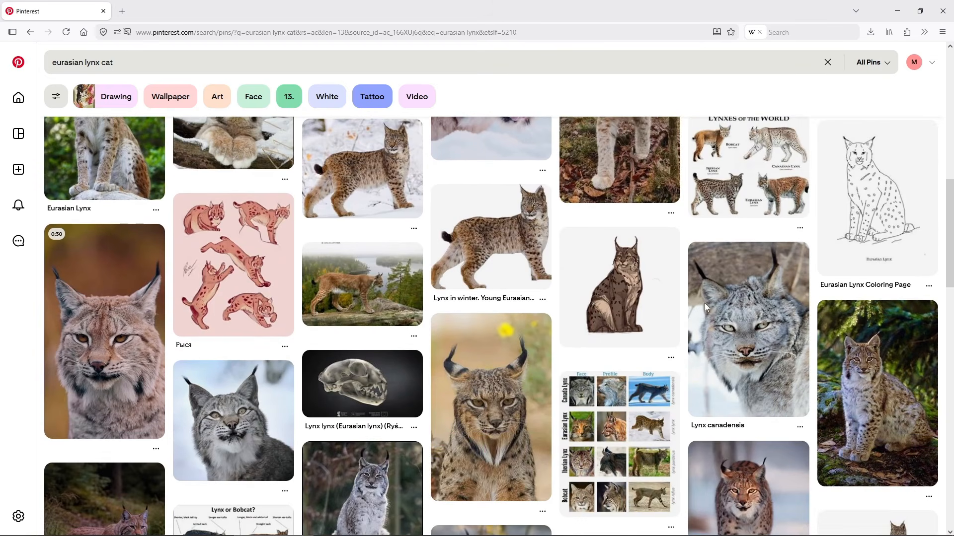
left_click(498, 415)
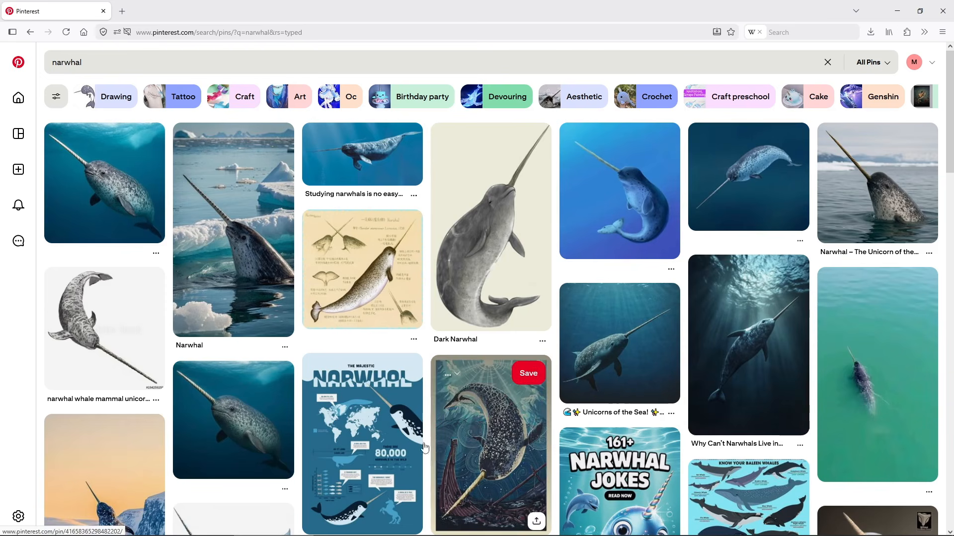
- Open the picture of a narwhal surfacing among ice floes and look through its related images
left_click(258, 261)
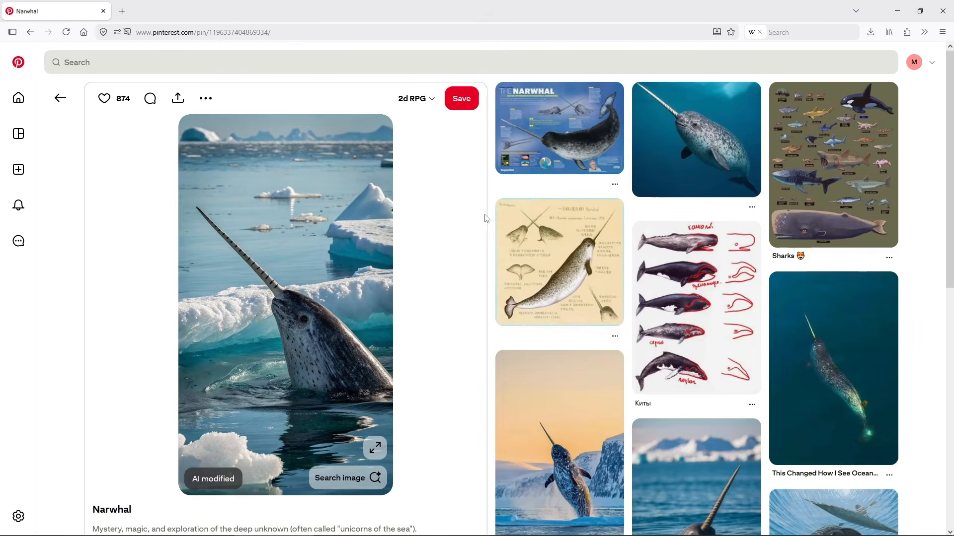
scroll(486, 219, "down", 2)
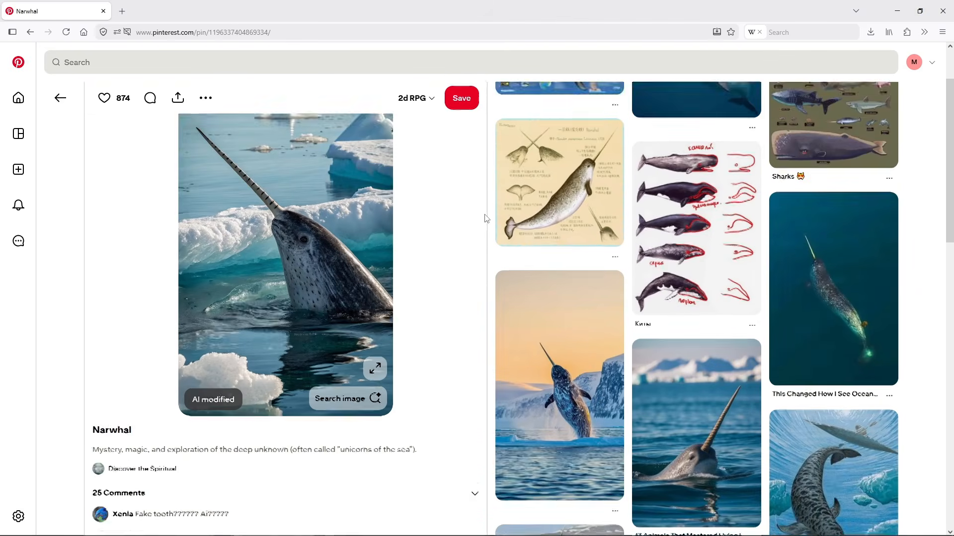
scroll(485, 219, "down", 2)
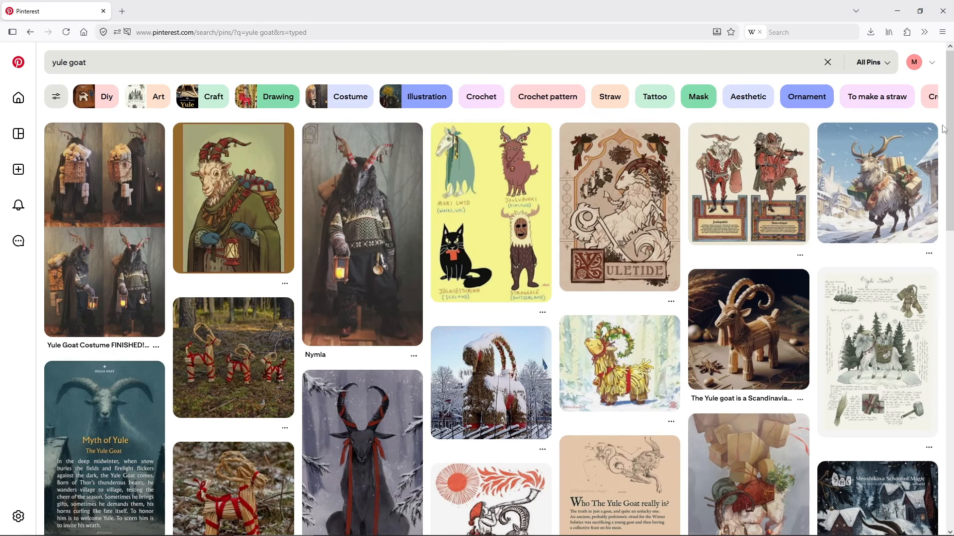
- Browse the "yule goat" results for creature references and open the image of a ram in a red harness
scroll(944, 130, "down", 4)
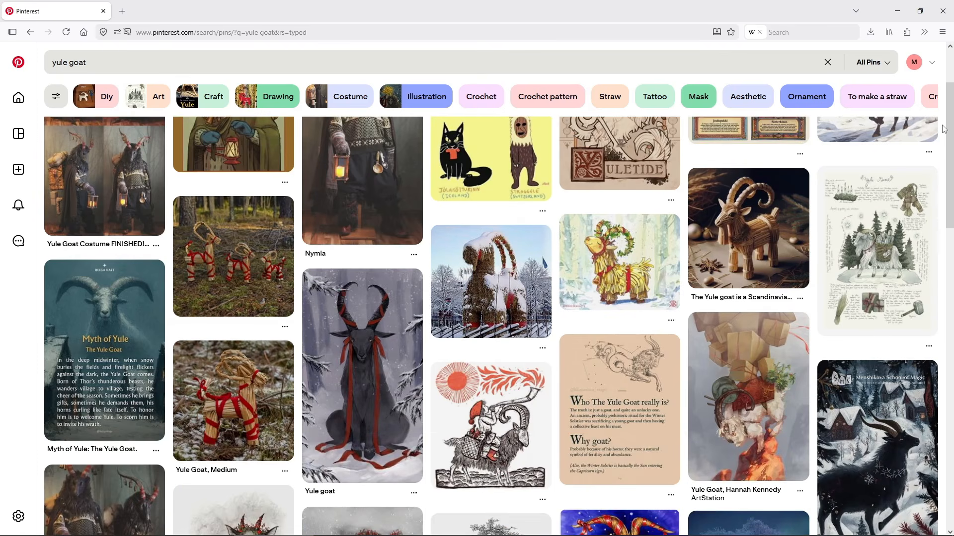
scroll(944, 129, "down", 1)
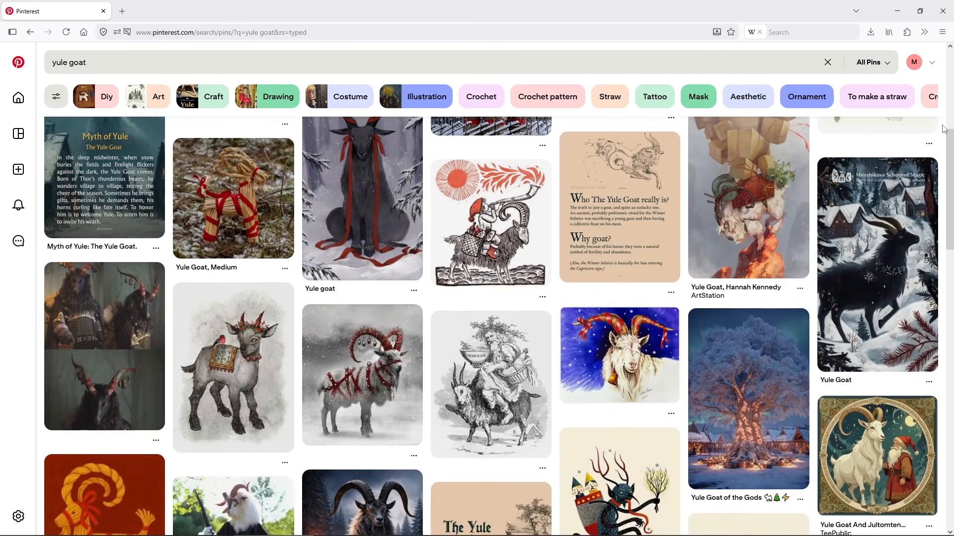
left_click(394, 395)
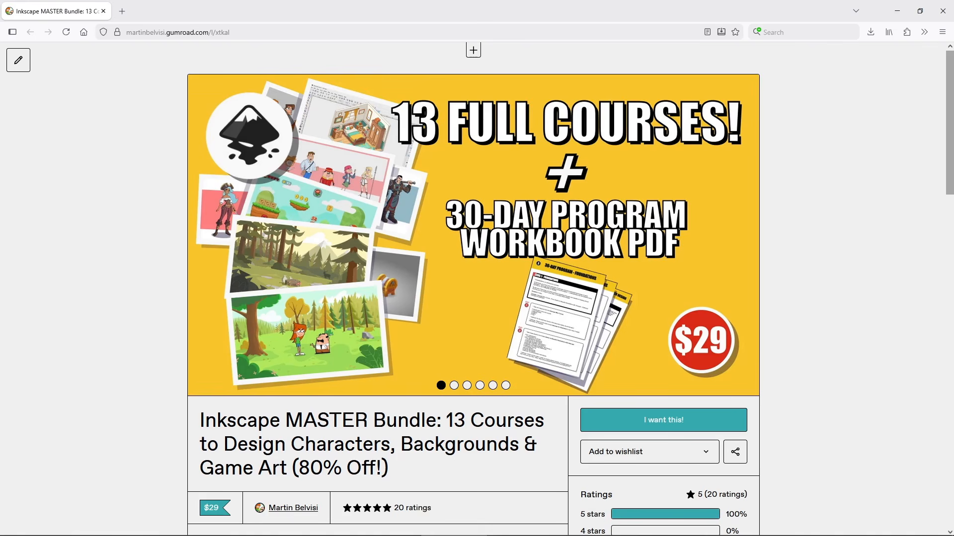
- Read through the Inkscape MASTER Bundle page on Gumroad, including its course list and reviews, and return to its beginning
scroll(472, 288, "down", 12)
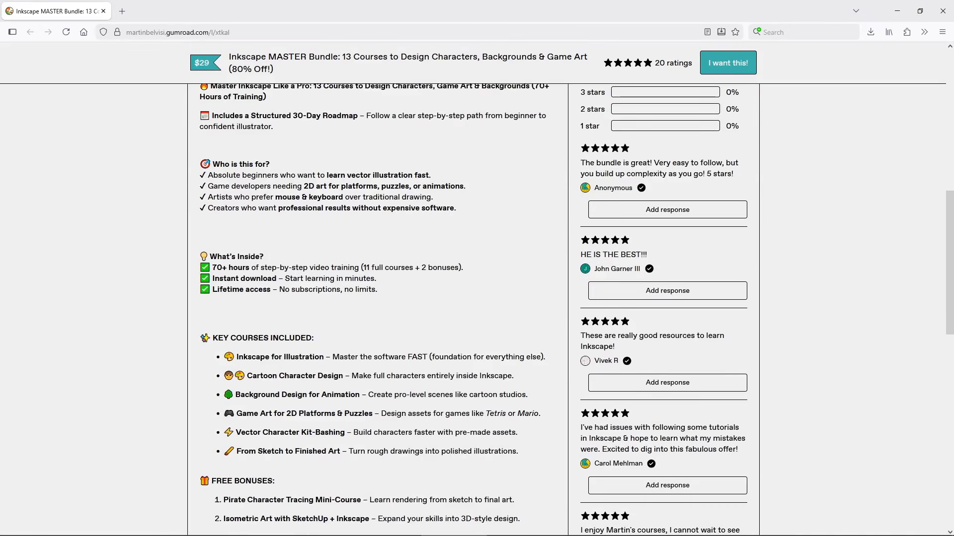
scroll(472, 308, "down", 8)
scroll(472, 308, "up", 9)
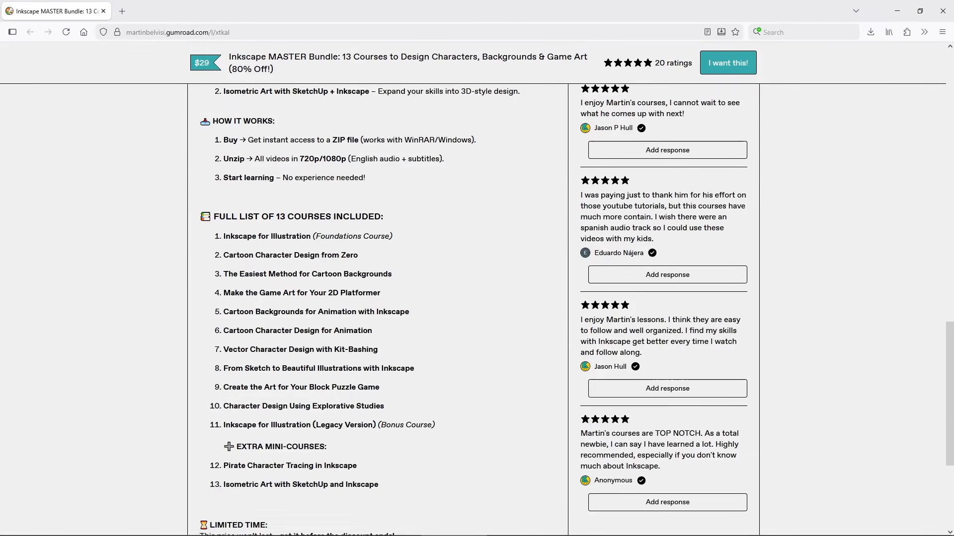
scroll(472, 308, "up", 15)
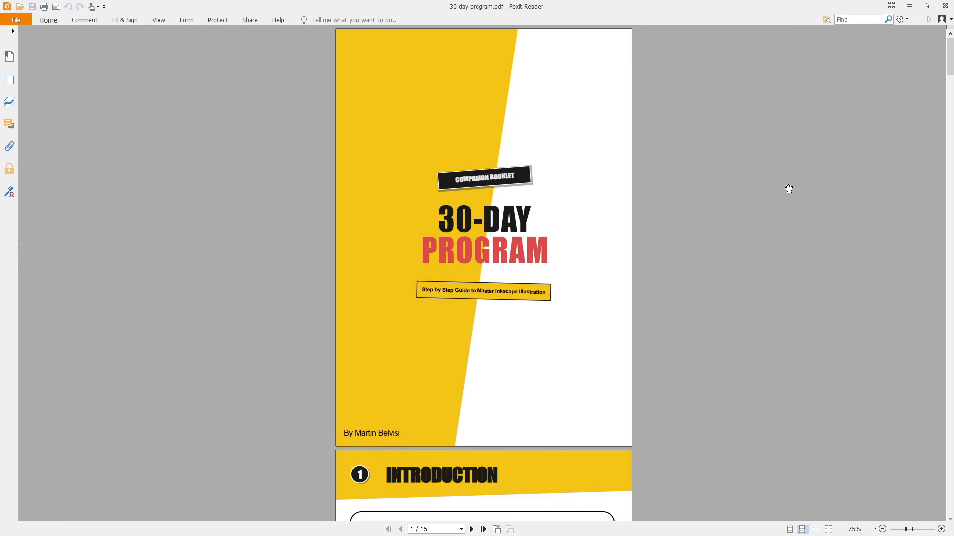
- Read through "30 day program.pdf" in Foxit Reader, from the cover through the Foundations and Basic Character Design levels
left_click_drag(661, 353, 682, 119)
scroll(680, 444, "down", 5)
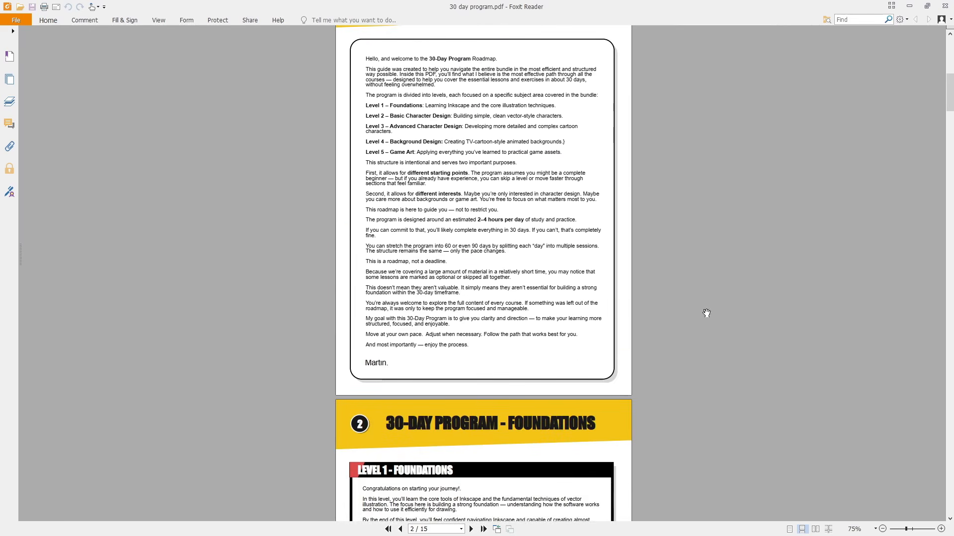
left_click_drag(712, 458, 687, 147)
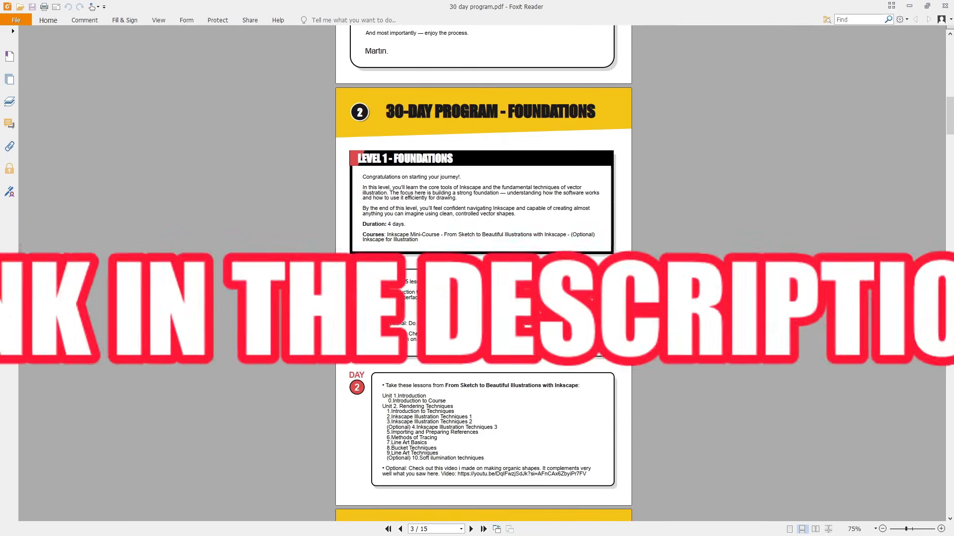
left_click_drag(712, 427, 701, 141)
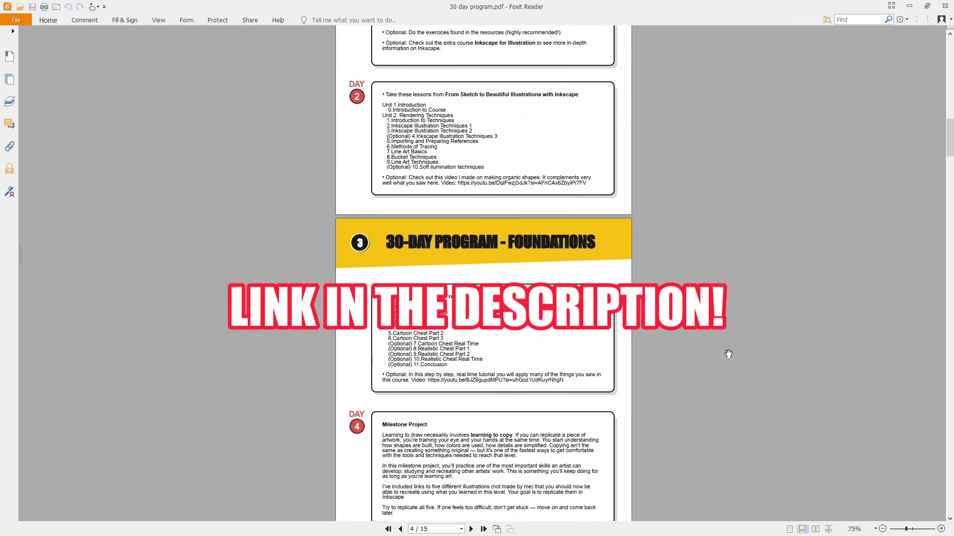
left_click_drag(731, 445, 720, 133)
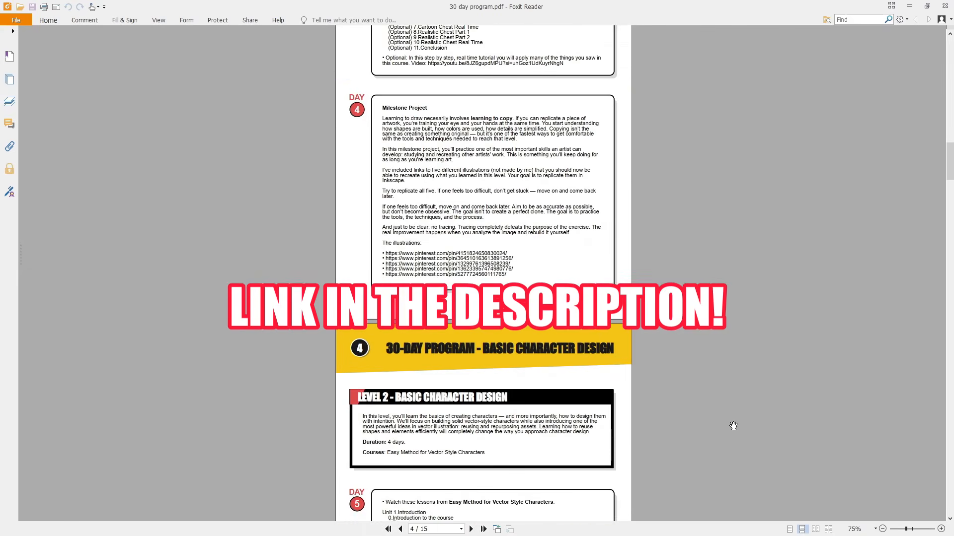
left_click_drag(733, 426, 718, 129)
left_click_drag(720, 432, 641, 145)
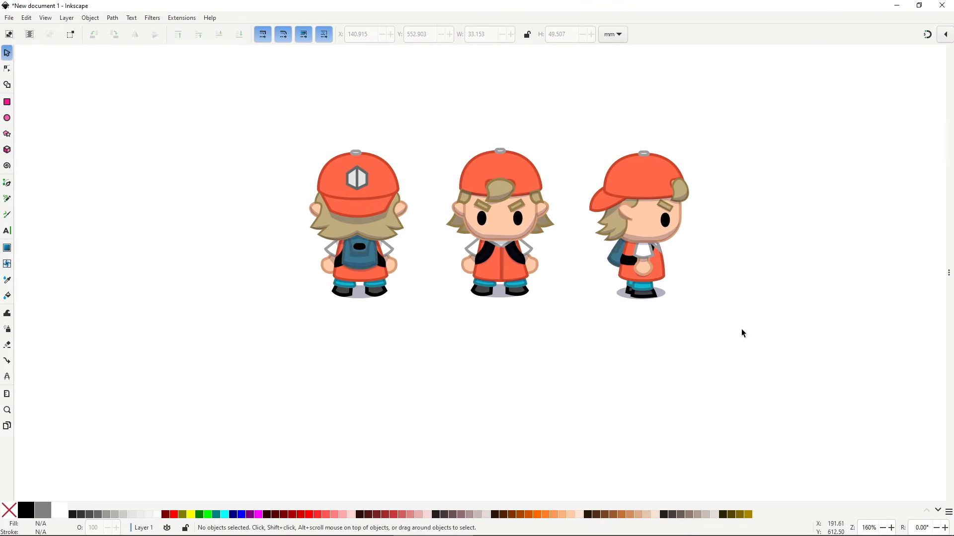
- In the Inkscape character document, move the front-facing red-capped character below the back and side views
scroll(497, 238, "down", 3)
left_click_drag(488, 230, 500, 347)
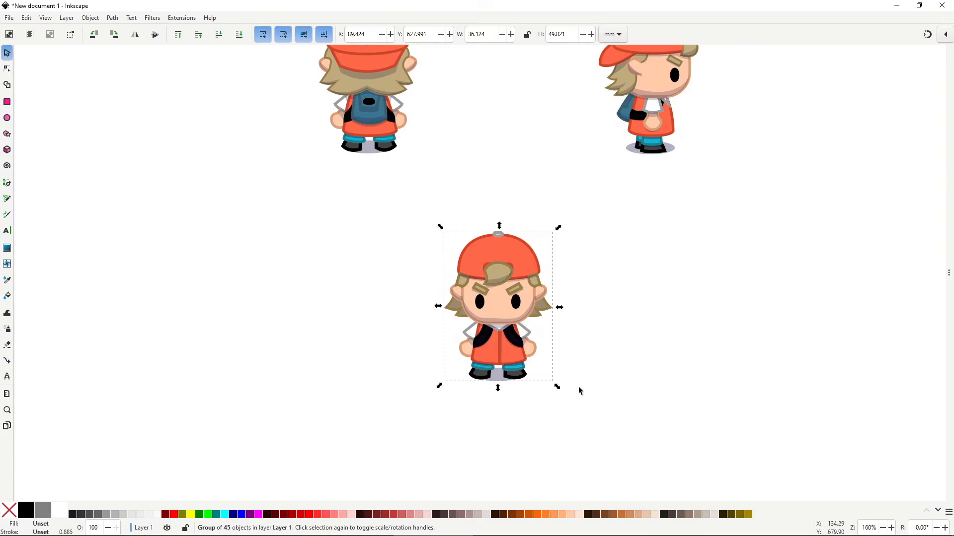
left_click(578, 387)
- Group the trouser cuff, shading and shoe of the front-facing character's right-hand leg and lower the group three levels
scroll(524, 377, "up", 5)
left_click(489, 325, "ctrl")
left_click(496, 312, "ctrl+shift")
left_click(513, 363, "shift")
key("ctrl+g")
key("Page_Down")
key("Page_Down")
key("Page_Down")
- Group the cuff, shading and shoe of the character's left-hand leg and lower that group three levels
left_click(352, 315)
left_click(354, 335, "shift")
left_click(341, 368, "shift")
key("ctrl+g")
key("Page_Down")
key("Page_Down")
key("Page_Down")
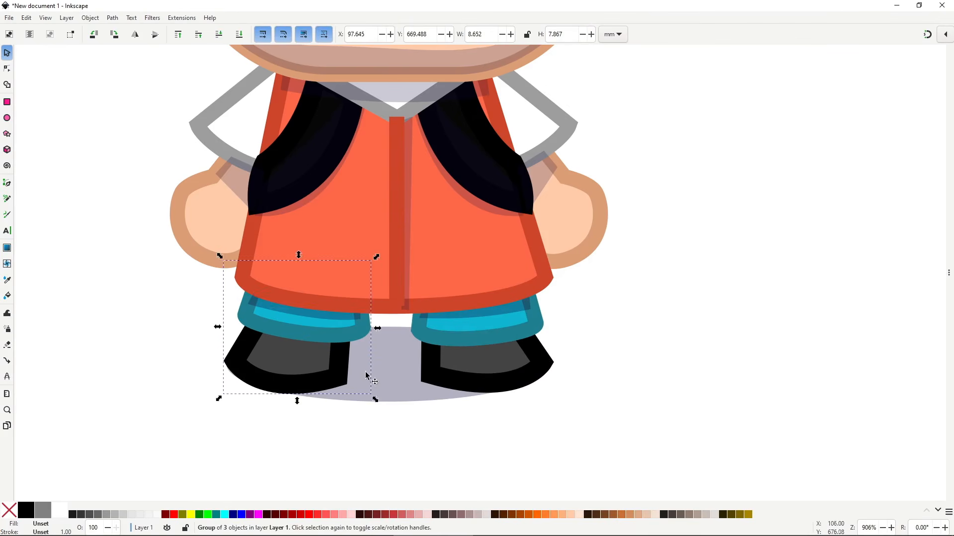
- Pose the front-facing character mid-step by raising the left-hand leg inward and lowering the right-hand leg
left_click(307, 354)
left_click_drag(307, 354, 334, 340)
left_click_drag(402, 244, 394, 233)
left_click(528, 314)
left_click_drag(528, 314, 514, 331)
- Move the shading on the lowered leg's trouser cuff up against the jacket hem
left_click(481, 330, "ctrl")
left_click_drag(481, 330, 479, 319)
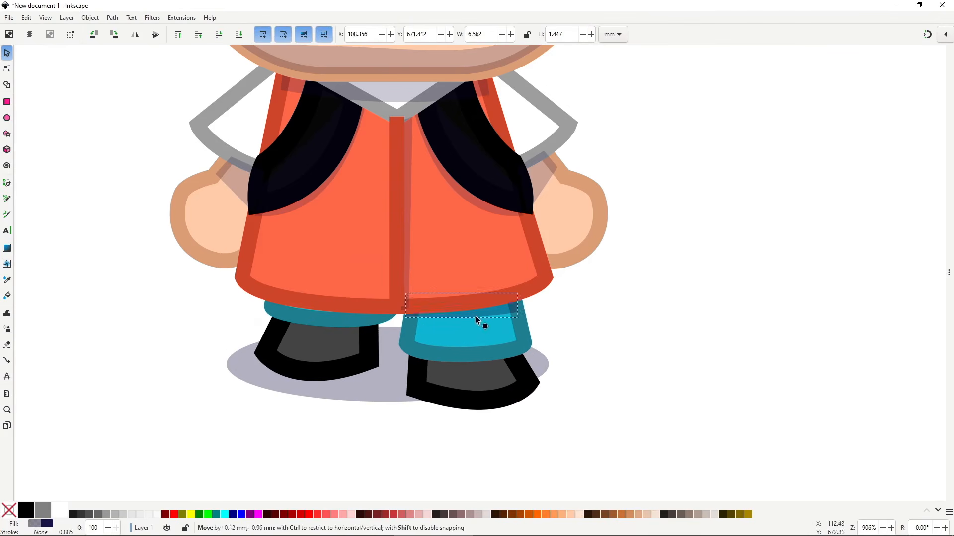
key("n")
key("s")
key("Escape")
- Duplicate the front-facing stepping character and place the copy beside it
scroll(485, 405, "down", 5)
left_click_drag(565, 391, 496, 331)
left_click_drag(326, 186, 464, 363)
key("ctrl+d")
left_click_drag(437, 311, 593, 268)
- Level both legs and the cuff shading of the copy to make a neutral standing pose
left_click(552, 373)
scroll(547, 374, "up", 3)
left_click(517, 273, "shift")
left_click_drag(591, 271, 592, 293)
left_click(592, 278, "ctrl")
mouse_move(592, 279)
left_mouse_down()
mouse_move(591, 269)
mouse_move(597, 279)
left_mouse_up()
left_click(519, 272, "ctrl")
left_click(529, 326)
scroll(529, 327, "down", 3)
- Duplicate the neutral standing character and place the copy at the end of the row
left_click_drag(604, 151, 469, 342)
key("ctrl+d")
left_click_drag(538, 284, 789, 284)
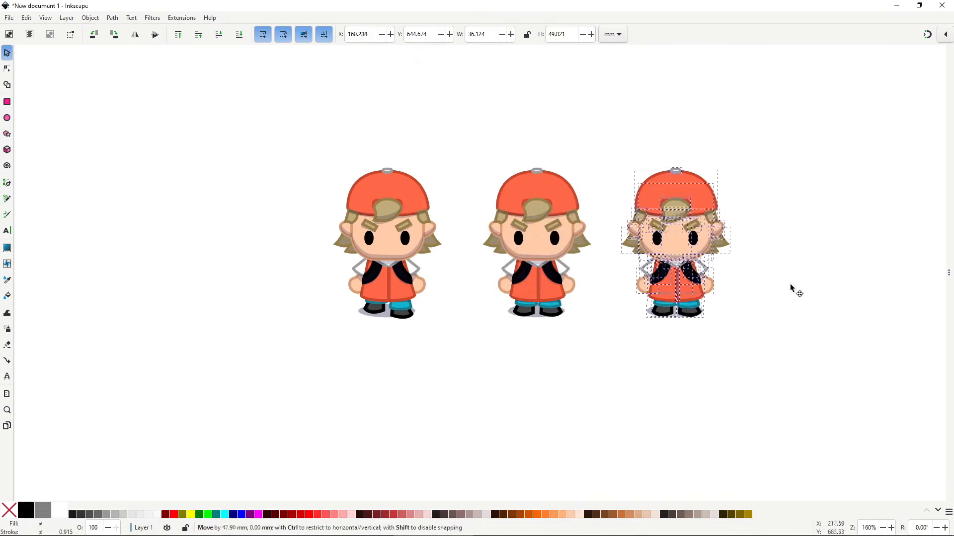
- Duplicate the stepping character between the two neutral poses and swap its raised and lowered legs
left_click_drag(452, 152, 323, 343)
key("ctrl+d")
left_click_drag(392, 281, 648, 315)
left_click(692, 351)
scroll(650, 317, "up", 3)
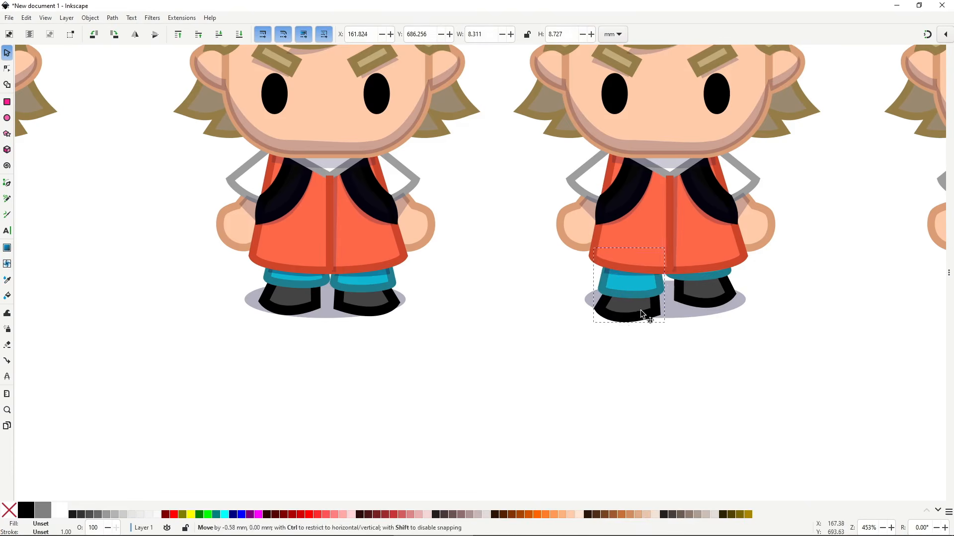
left_click(672, 343)
scroll(671, 343, "down", 2)
- Group the left-hand sleeve and hand of the first stepping pose, bring them to the front and reshape the sleeve's lower inner corner
scroll(269, 278, "up", 3)
left_click(208, 249)
left_click(201, 298, "shift")
key("ctrl+g")
key("Home")
key("n")
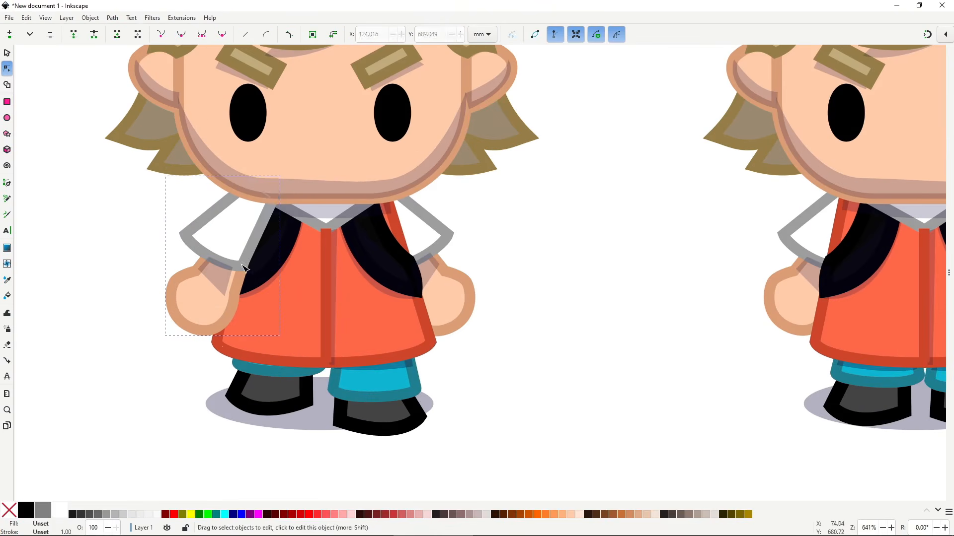
left_click(224, 276)
mouse_move(242, 267)
left_mouse_down()
mouse_move(256, 269)
mouse_move(239, 271)
left_mouse_up()
key("s")
- Group the right-hand sleeve and hand of the first stepping pose and rotate that arm about the shoulder
left_click(431, 239)
left_click(457, 297, "shift")
key("ctrl+g")
left_click(463, 293)
left_click_drag(414, 256, 402, 203)
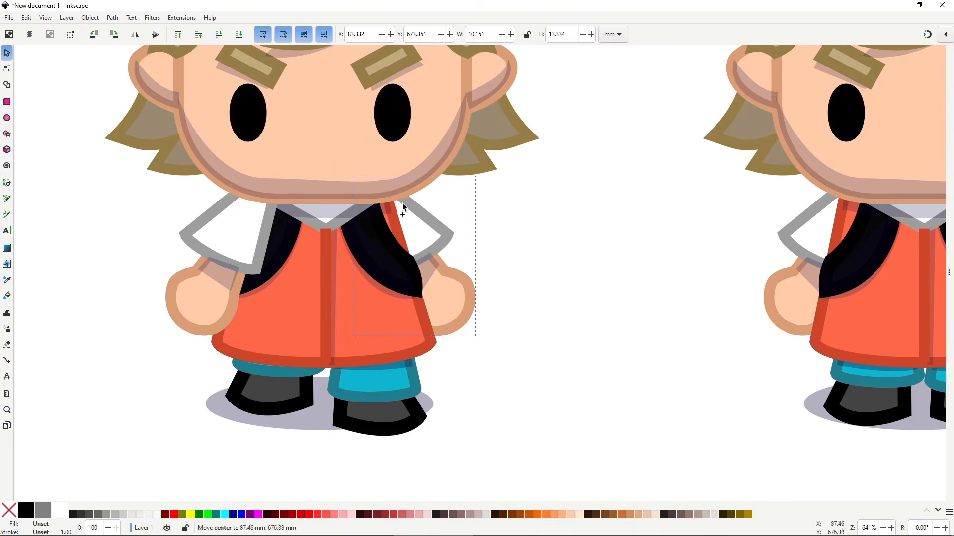
left_click_drag(481, 342, 466, 350)
- Group the head parts of the first stepping pose and nudge the head down
scroll(507, 310, "down", 2)
left_click_drag(264, 49, 511, 271)
key("ctrl+g")
scroll(424, 254, "up", 3)
key("Down")
- Copy both posed arms of the first stepping pose, paste them and flip the copy horizontally
scroll(370, 296, "down", 4)
left_click(202, 272)
left_click(127, 256, "shift")
key("ctrl+c")
key("ctrl+v")
key("h")
- Fit the flipped arms onto the opposite stepping pose, sending the rear arm to the bottom of the stack
left_click(585, 323)
scroll(585, 323, "up", 2)
mouse_move(442, 181)
left_mouse_down()
mouse_move(501, 213)
mouse_move(437, 179)
left_mouse_up()
key("End")
left_click_drag(576, 178, 686, 263)
double_click(589, 180)
key("s")
left_click_drag(700, 300, 596, 217)
scroll(653, 231, "down", 1)
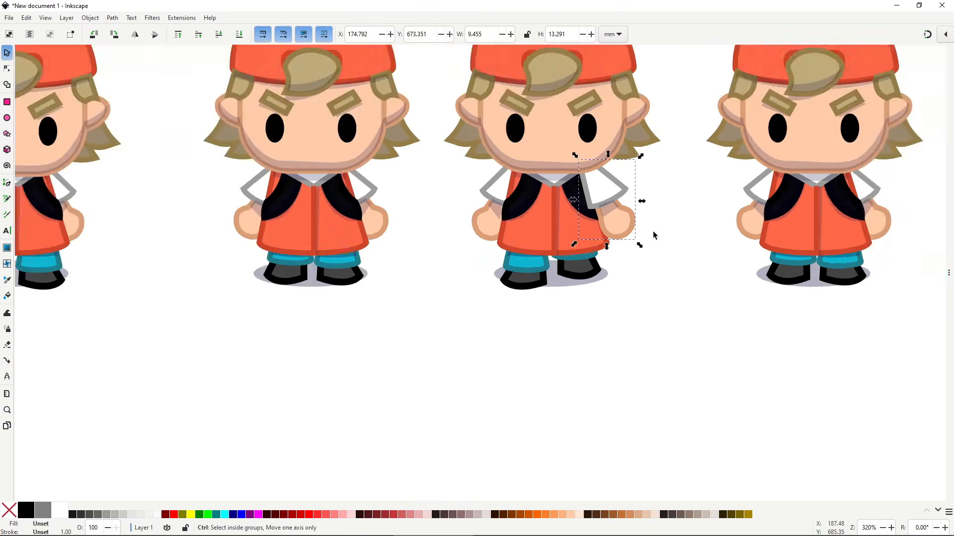
- Nudge the head of the opposite stepping pose down two steps
scroll(650, 229, "up", 5)
left_click_drag(438, 80, 693, 282)
key("Down")
key("Down")
left_click(702, 331)
- Duplicate the side-view character and place the copy below the row of front-facing poses
scroll(666, 375, "down", 4)
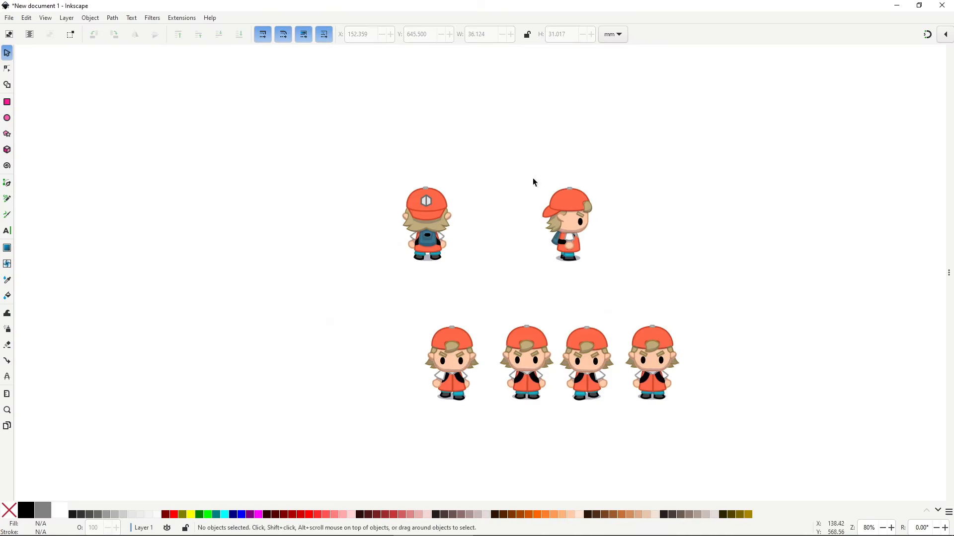
left_click(577, 122)
key("ctrl+d")
left_click_drag(576, 121, 461, 357)
scroll(597, 343, "up", 2)
- Build a row of side-view copies below the front-facing poses by duplicating and spacing them out
left_click(329, 375, "ctrl")
left_click(331, 368)
key("ctrl+d")
left_click_drag(333, 366, 605, 366)
left_click_drag(231, 198, 432, 381)
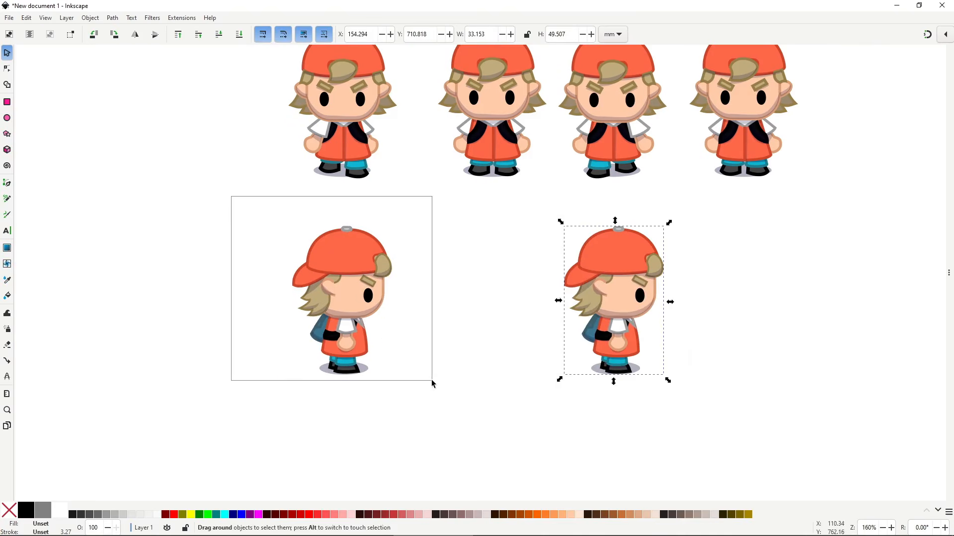
left_click_drag(627, 302, 754, 301)
left_click_drag(689, 205, 828, 430)
key("ctrl+d")
left_click_drag(727, 298, 297, 298)
- Select the cuff, shading and shoe of the leftmost side view's near leg, rotate the leg forward and shift it ahead
scroll(330, 381, "up", 3)
double_click(364, 330, "ctrl")
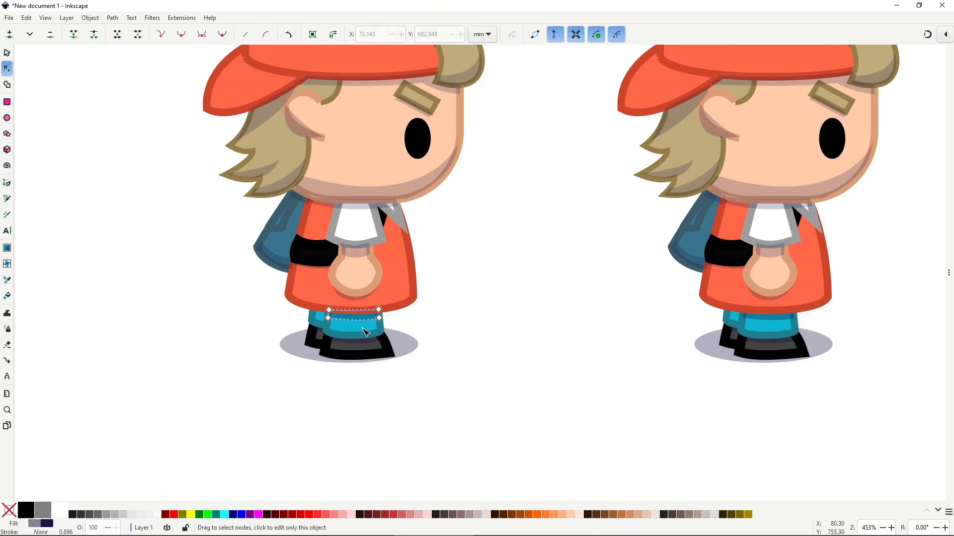
key("s")
left_click(379, 354, "ctrl+shift")
left_click_drag(379, 354, 395, 353)
left_click(376, 326, "ctrl")
left_click_drag(407, 291, 401, 271)
left_click(370, 341)
left_click(370, 341)
left_click_drag(399, 338, 409, 333)
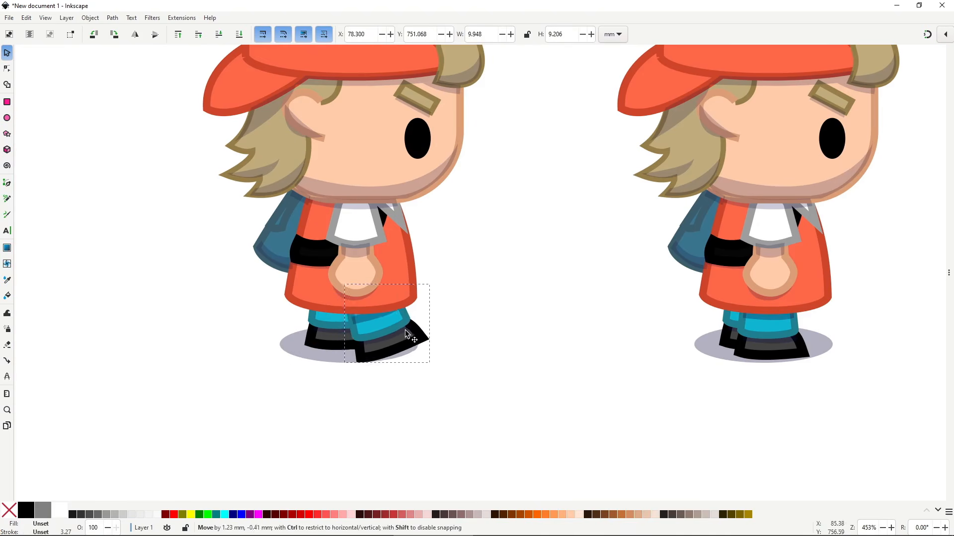
key("Escape")
- Rotate the far leg of the leftmost side view backward and move it behind the body
left_click(335, 343)
left_click_drag(383, 272, 391, 282)
left_click_drag(346, 330, 323, 329)
- Duplicate the side view's arm and place one copy behind the body as a forward-swinging far arm
left_click(357, 251)
left_click(357, 233)
left_click(357, 232)
left_click_drag(356, 245, 400, 257)
key("ctrl+z")
key("ctrl+z")
key("ctrl+d")
key("End")
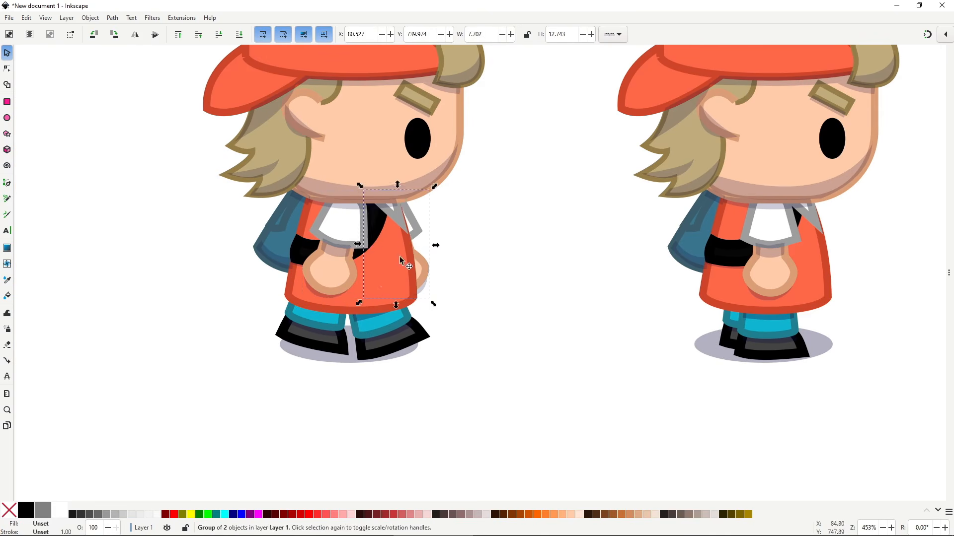
- Rotate the side view's near arm backward and nudge both legs up slightly
left_click(342, 228)
left_click_drag(373, 187, 382, 203)
scroll(498, 276, "down", 1)
scroll(419, 355, "up", 3)
left_click_drag(485, 383, 485, 375)
left_click_drag(385, 378, 388, 372)
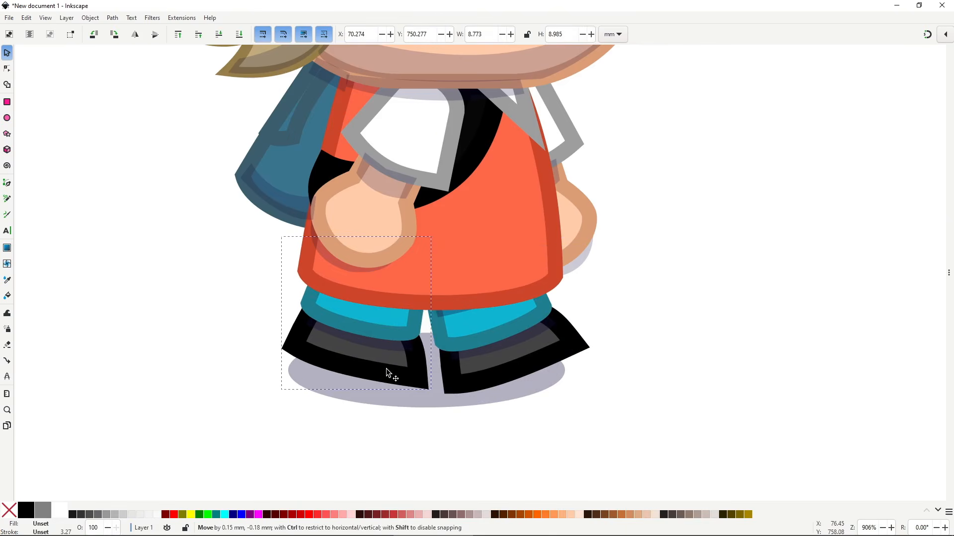
- Duplicate the side-view walking pose and place the copy farther along the same row
scroll(424, 377, "down", 5)
left_click_drag(341, 212, 493, 405)
key("ctrl+d")
left_click_drag(431, 358, 715, 358)
- Rotate the near leg of the copied side-view walking pose out of its forward swing and move it backward
scroll(720, 406, "up", 4)
left_click_drag(737, 278, 664, 275)
key("ctrl+z")
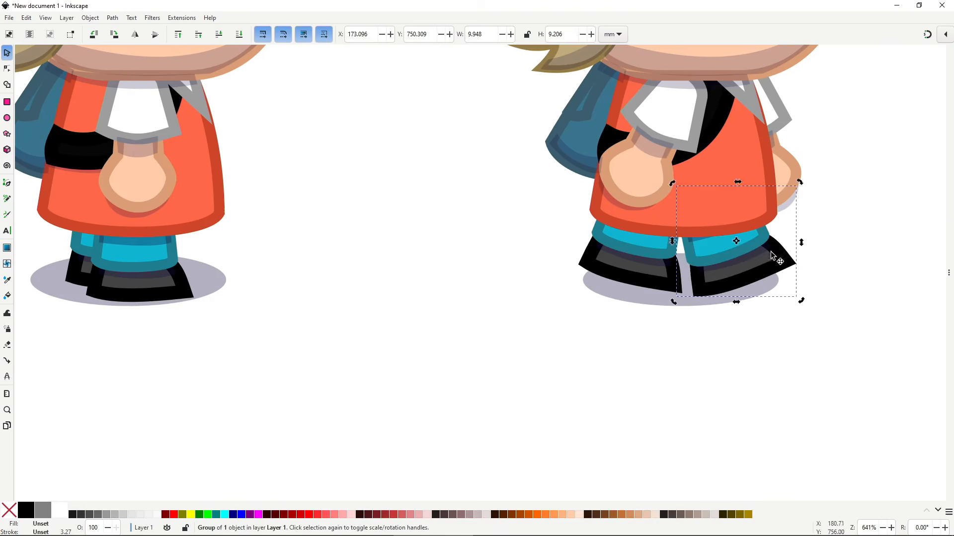
left_click(769, 252)
left_click_drag(800, 184, 818, 217)
left_click_drag(768, 262, 746, 263)
- Rotate the copied pose's far leg forward, move it ahead of the body and tilt the near leg farther back
left_click(728, 218)
left_click(723, 258)
left_click_drag(767, 185, 723, 151)
left_click_drag(715, 255, 737, 273)
left_click_drag(610, 256, 639, 256)
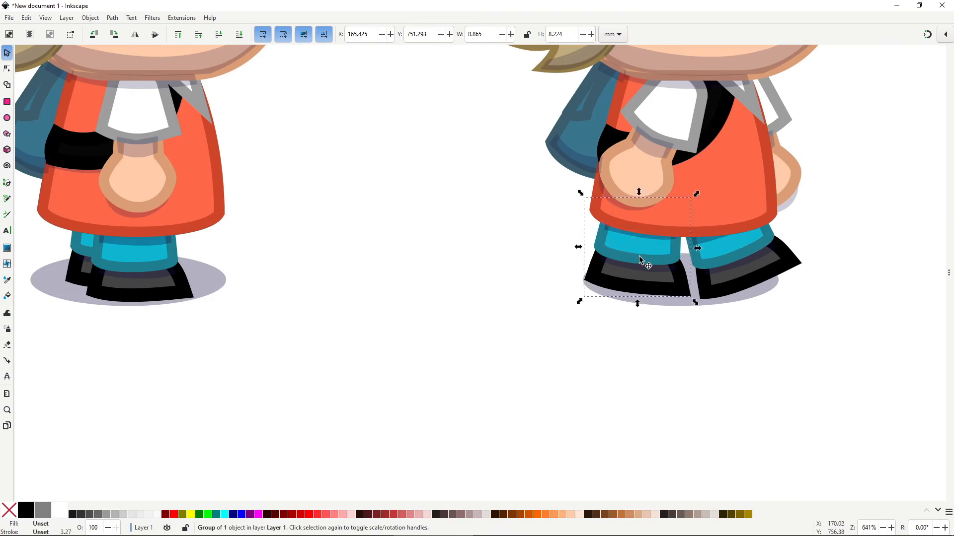
left_click(641, 256)
left_click_drag(696, 193, 706, 207)
- Flip the copied side view's near arm into a forward swing, delete the far arm and fine-tune the near arm's rotation and position
left_click_drag(641, 258, 741, 239)
left_click(615, 245)
key("h")
left_click(760, 251)
key("Delete")
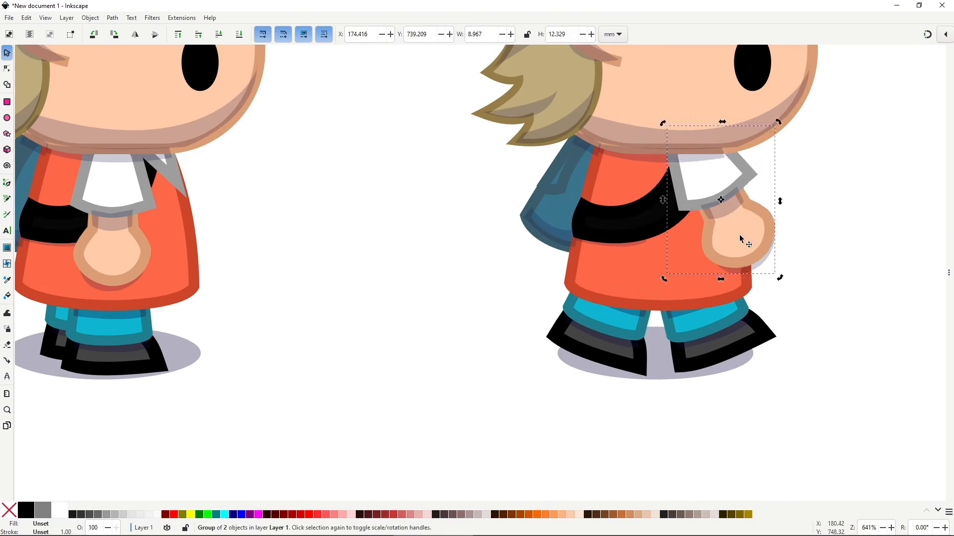
left_click_drag(779, 278, 791, 269)
left_click_drag(761, 236, 753, 235)
scroll(682, 348, "down", 4)
scroll(682, 348, "up", 2)
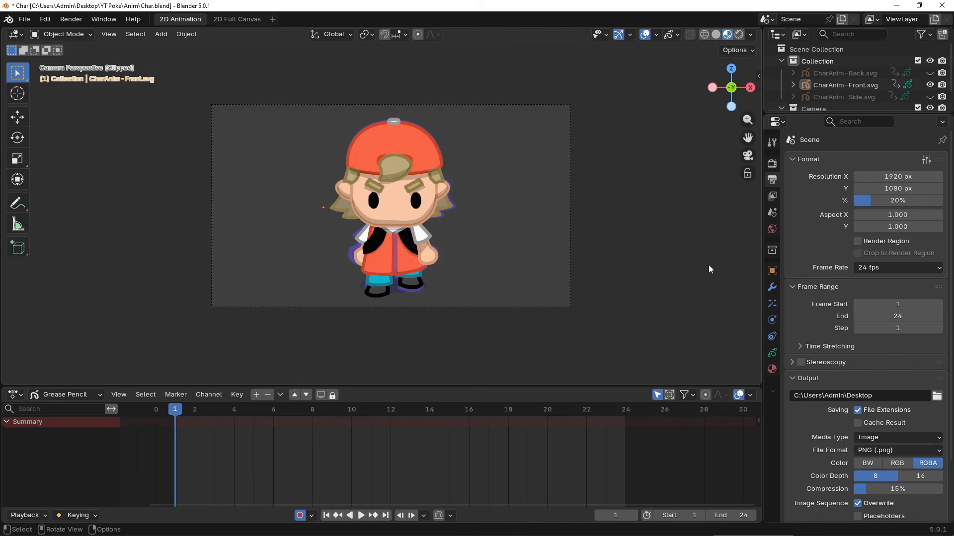
- Switch to Char.blend in Blender, play the walk animation and show CharAnim-Side.svg in place of CharAnim-Front.svg
key("space")
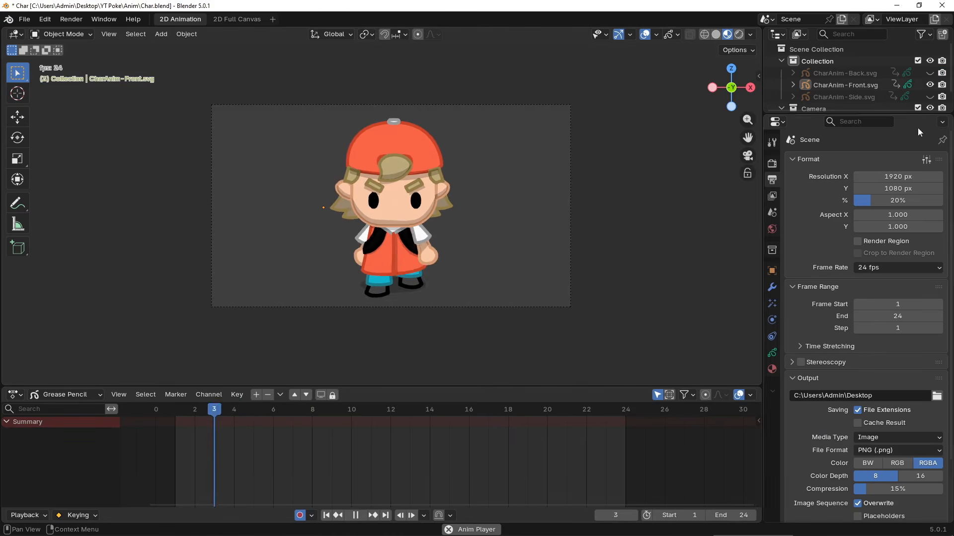
left_click(930, 85)
left_click(930, 97)
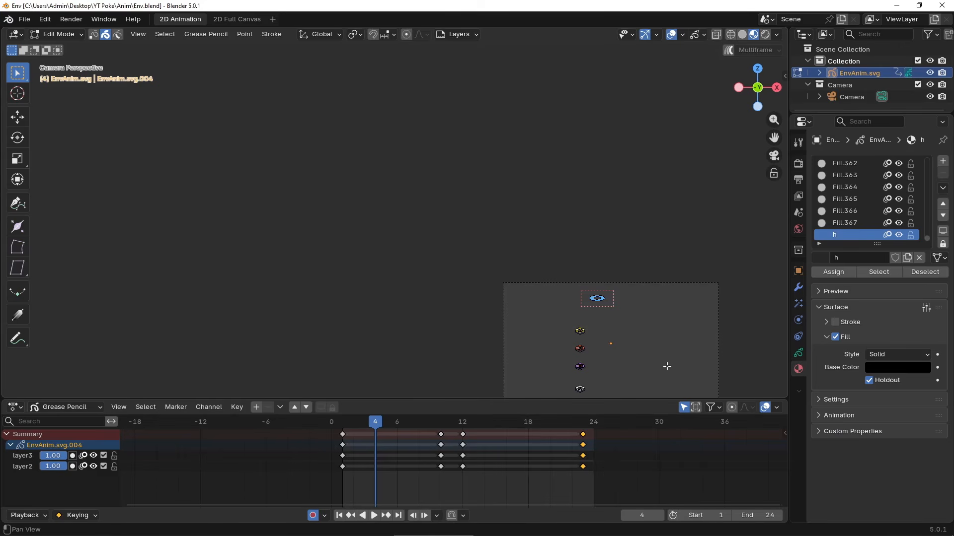
- In Env.blend, look closely at the environment sprites in the camera frame and play their animation
scroll(667, 366, "up", 3)
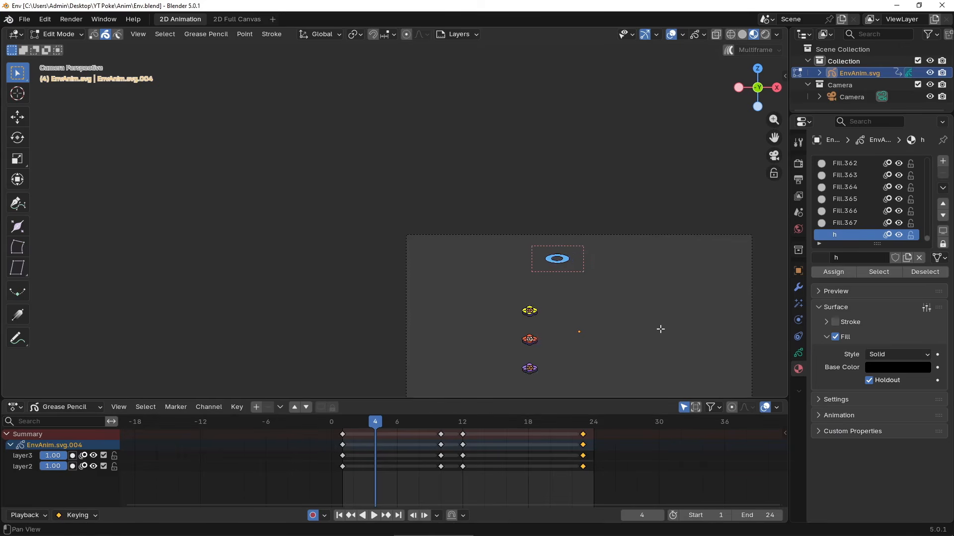
left_click_drag(660, 329, 531, 268)
key("space")
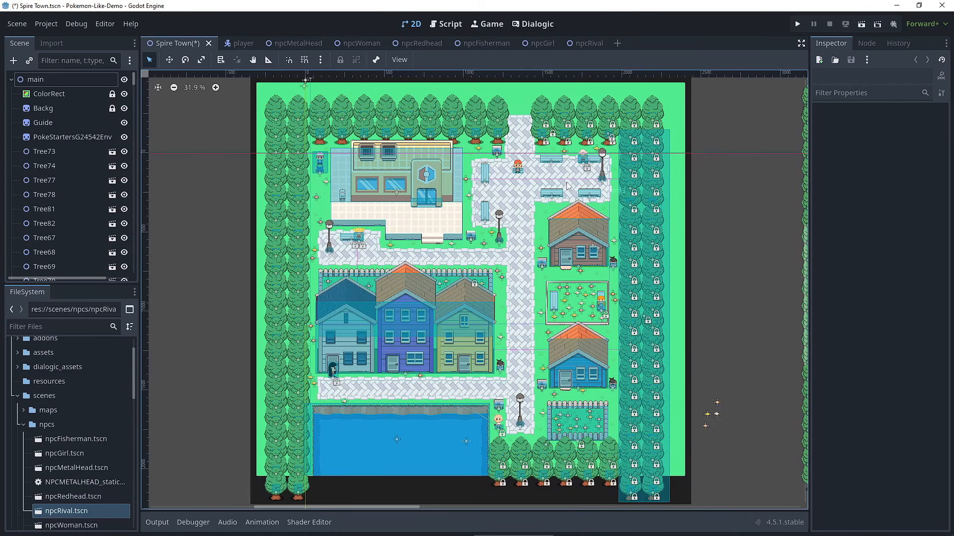
- In Godot, examine the Spire Town scene from the upper plaza past the houses and garden to the pond
scroll(515, 183, "up", 5)
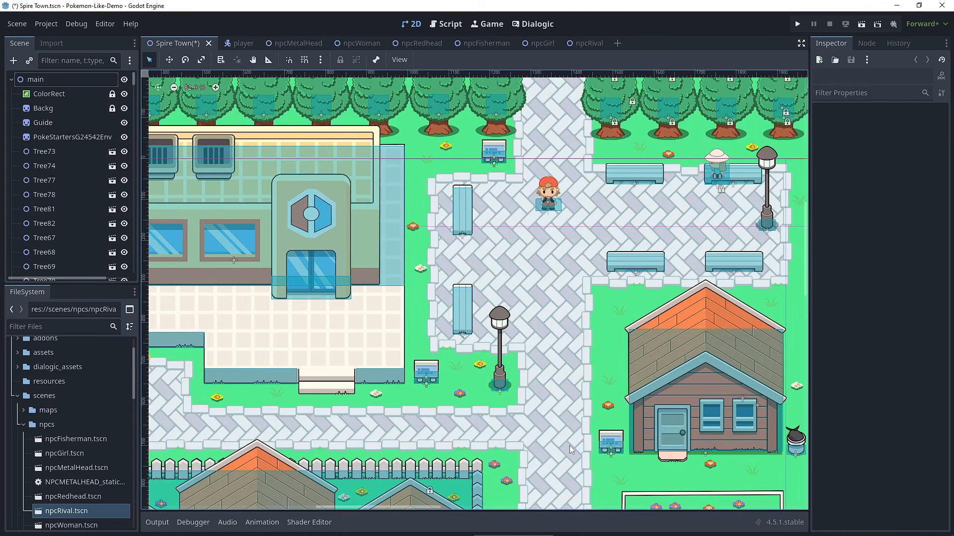
left_click_drag(568, 447, 548, 242)
left_click_drag(544, 419, 529, 238)
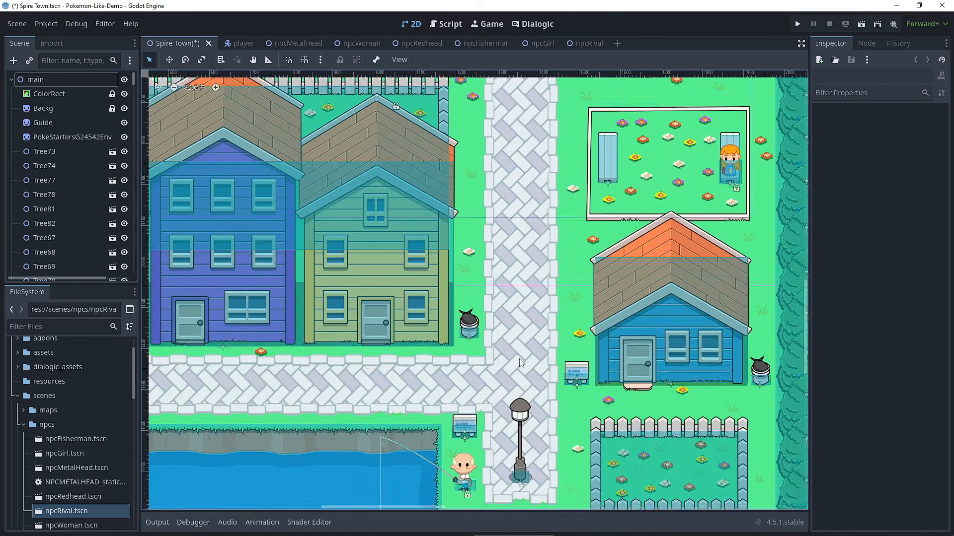
left_click_drag(516, 436, 518, 274)
left_click_drag(361, 294, 594, 322)
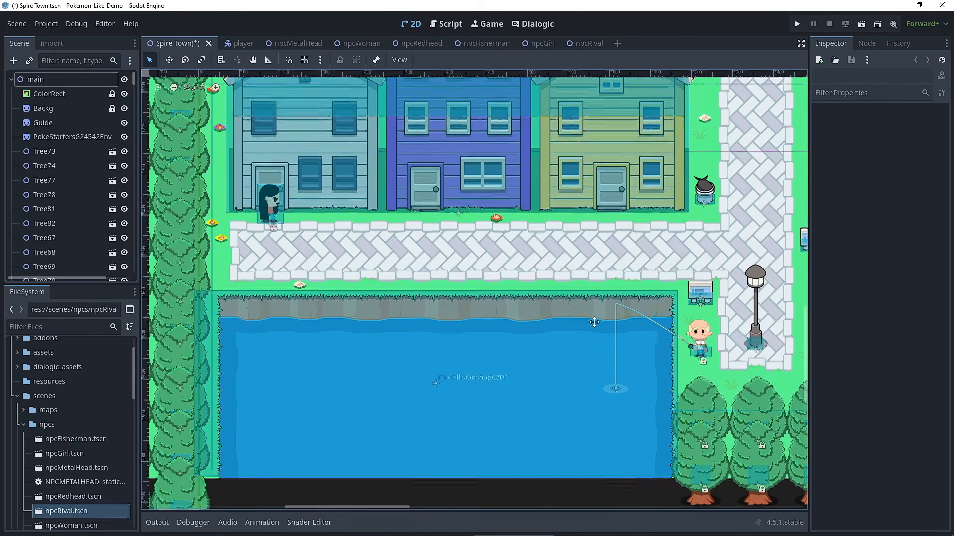
left_click_drag(319, 267, 362, 465)
left_click_drag(504, 153, 483, 358)
left_click_drag(518, 201, 239, 347)
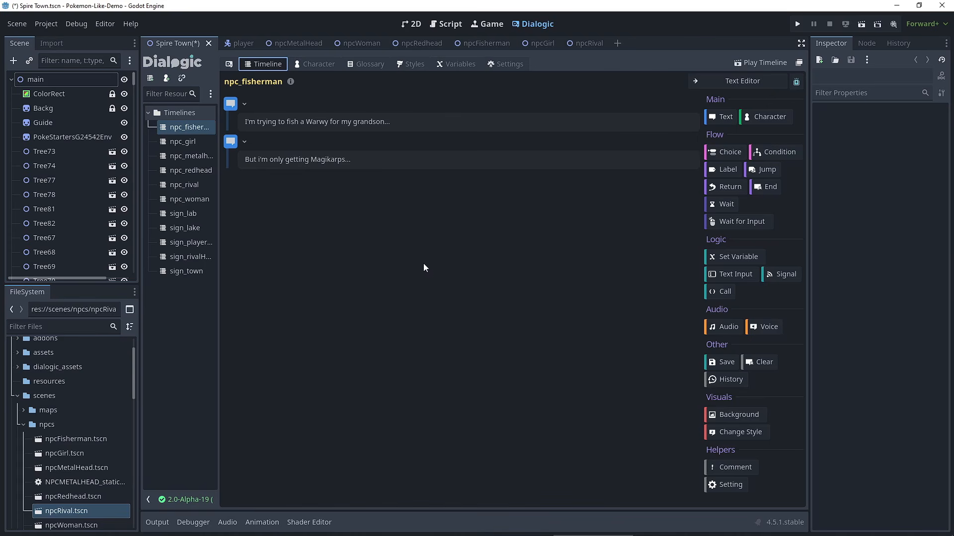
- Read the Dialogic timelines of the girl, metalhead, redhead and rival NPCs
left_click(199, 145)
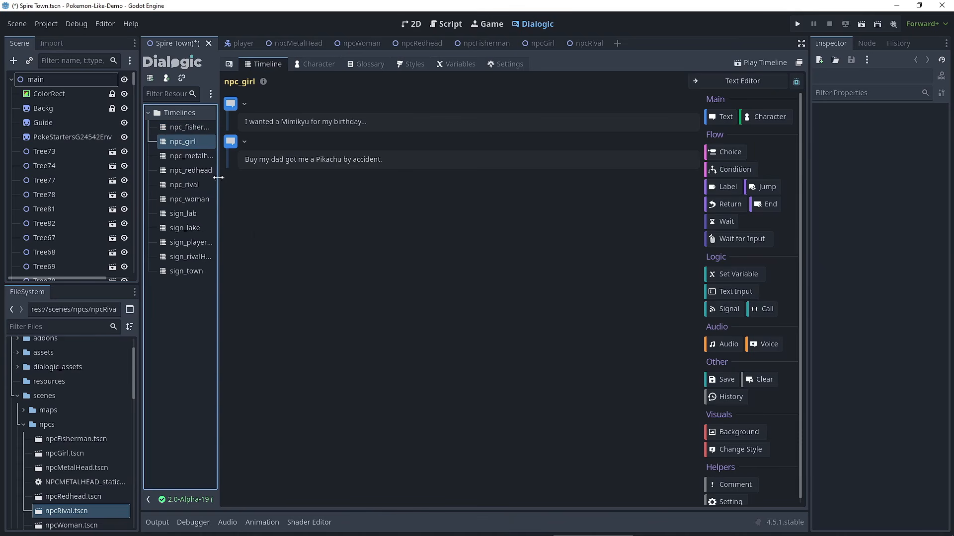
left_click(199, 156)
left_click(204, 171)
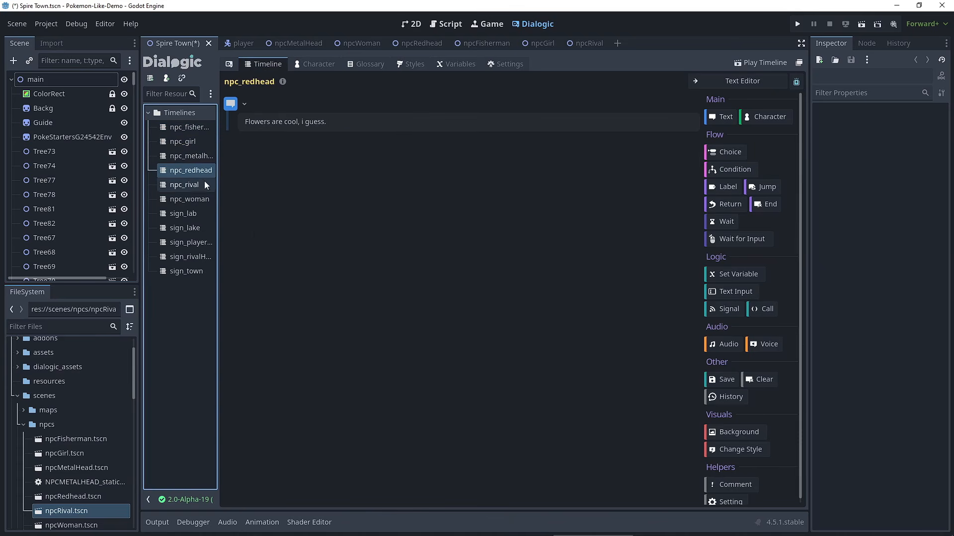
left_click(204, 186)
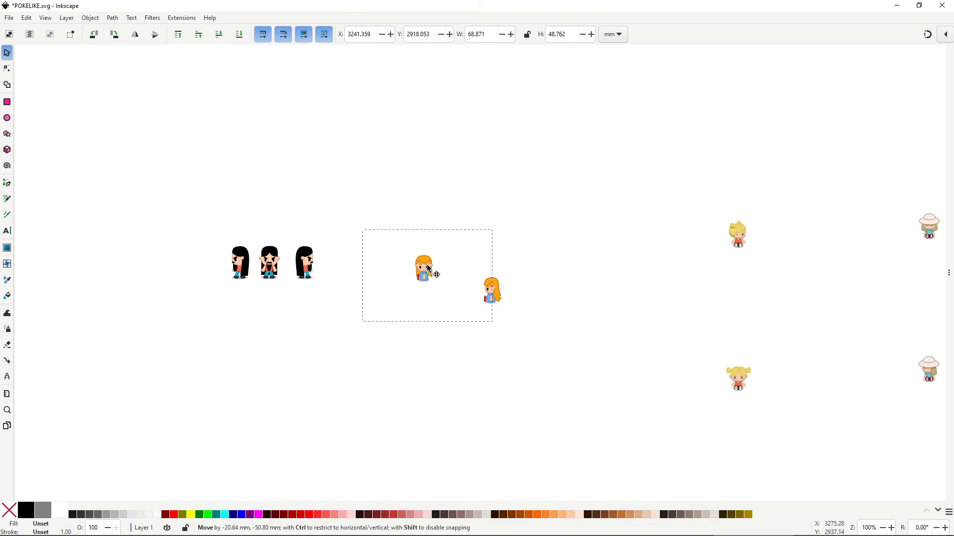
- Arrange the redhead, blonde girl and sun-hat woman poses in pairs along one row beside the metalhead's poses
left_click_drag(427, 264, 459, 275)
scroll(571, 334, "right", 5)
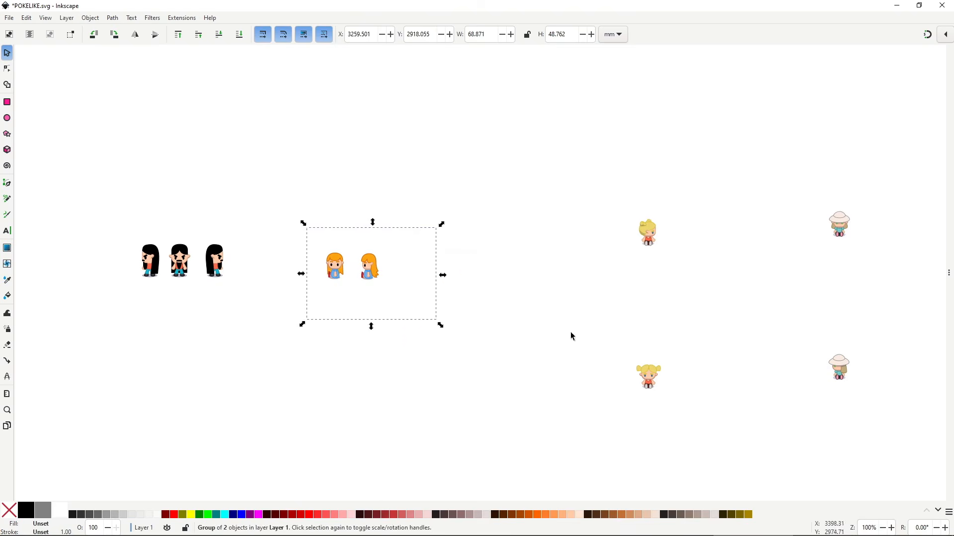
left_click_drag(653, 237, 478, 276)
left_click_drag(644, 373, 443, 268)
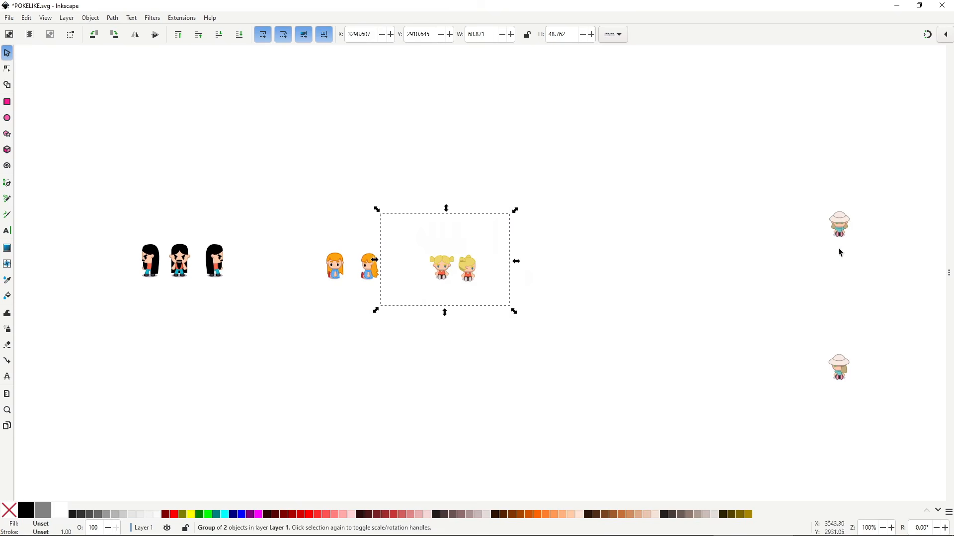
left_click_drag(833, 232, 565, 280)
left_click_drag(831, 370, 630, 290)
- Bring the fisherman's three poses into the same row beside the sun-hat woman's poses
scroll(829, 353, "right", 10)
scroll(829, 353, "down", 2)
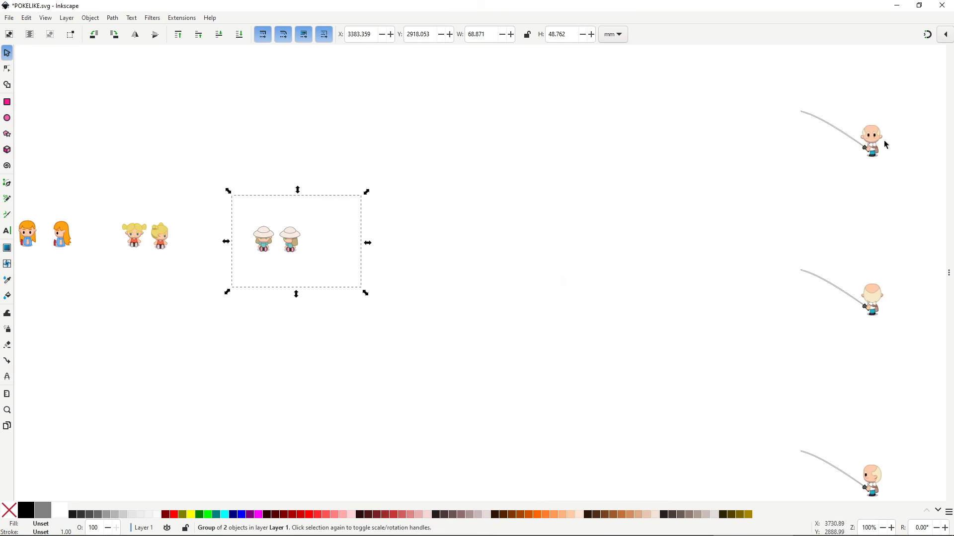
left_click_drag(883, 144, 472, 253)
left_click_drag(872, 310, 507, 264)
left_click_drag(873, 479, 423, 245)
key("space")
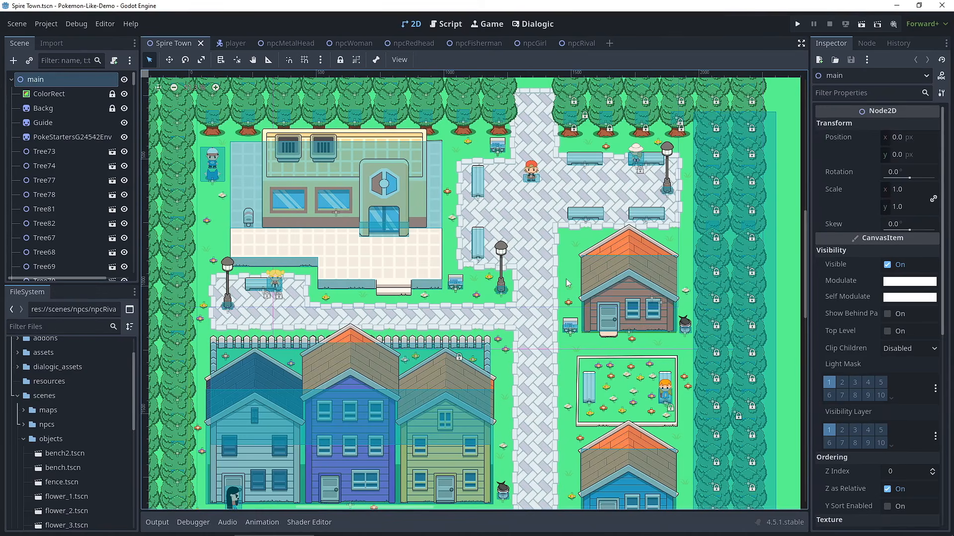
- In Godot, run the project and walk the player to the sign at the plaza's upper edge to read it
left_click(797, 24)
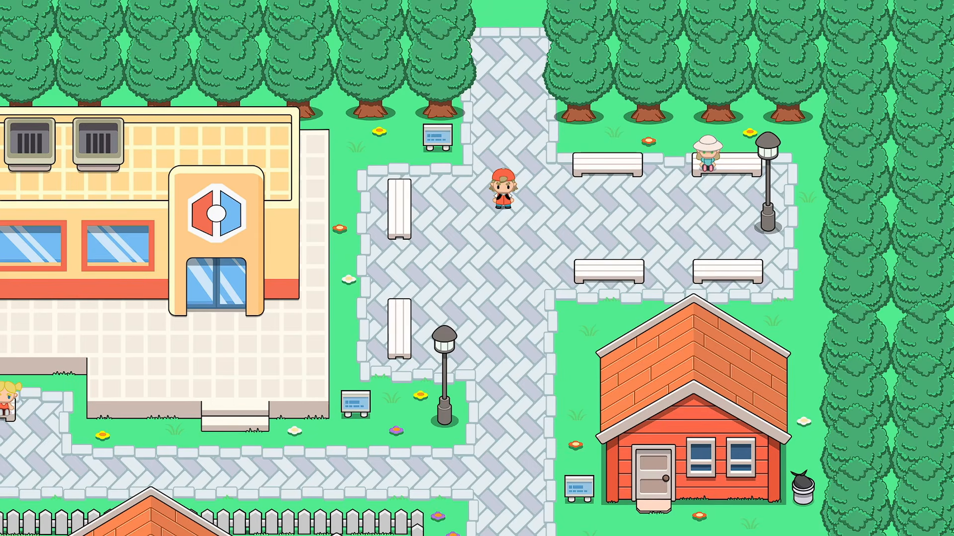
key("Right")
key("Left")
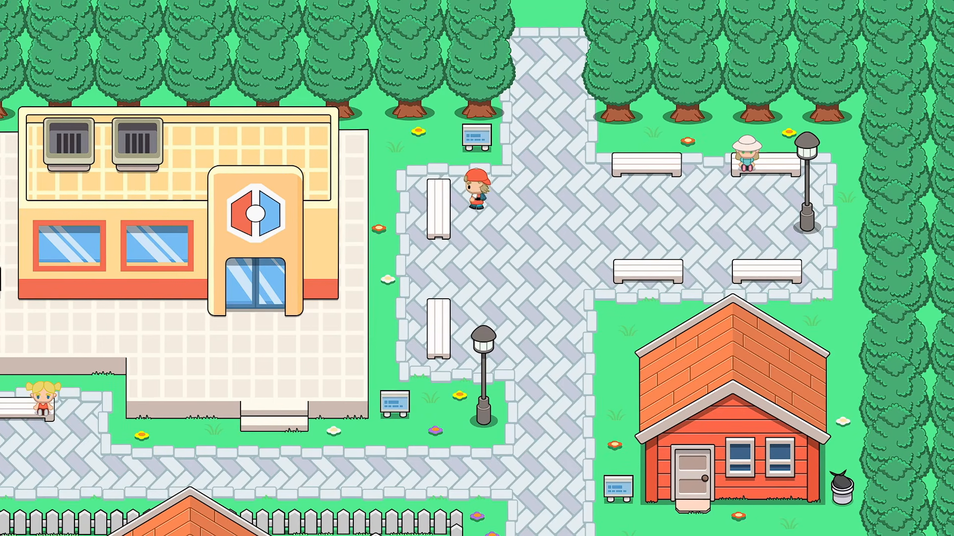
key("Return")
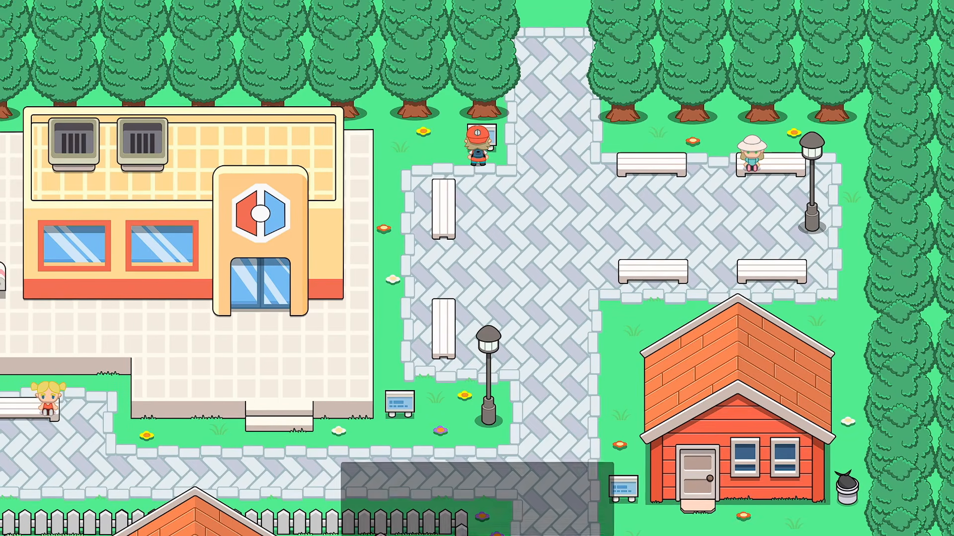
key("Return")
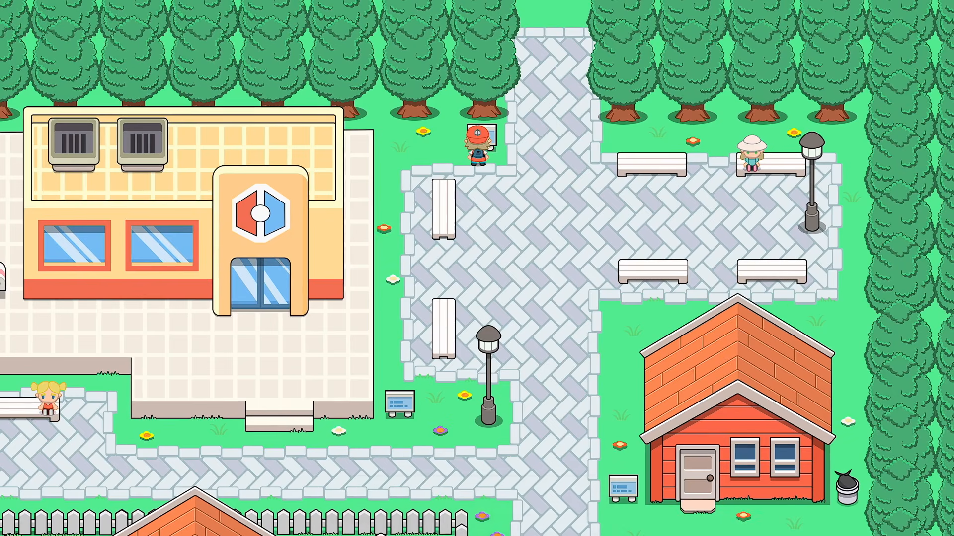
- Walk the player across the plaza to the sun-hat woman on the bench and test her dialogue
key("Right")
key("Down")
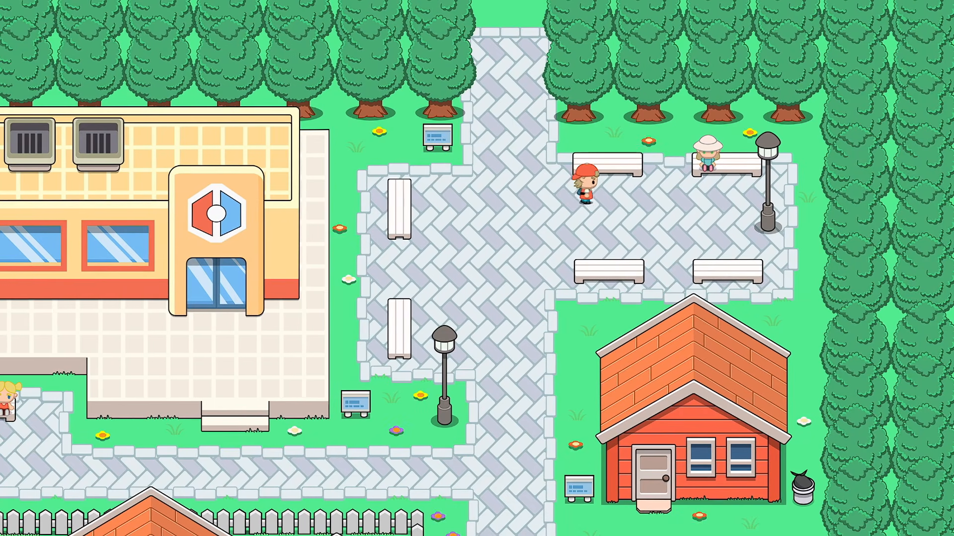
key("Right")
key("Right")
key("Return")
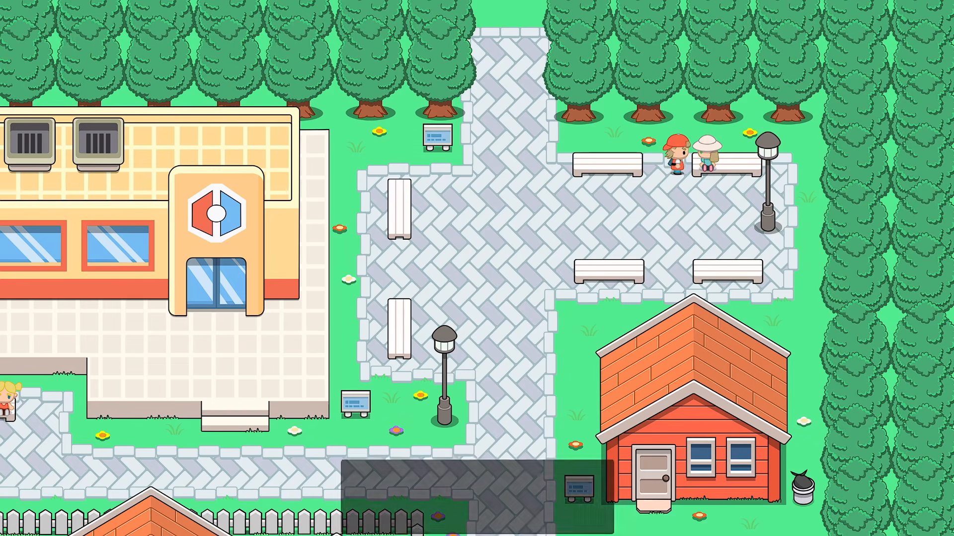
key("Return")
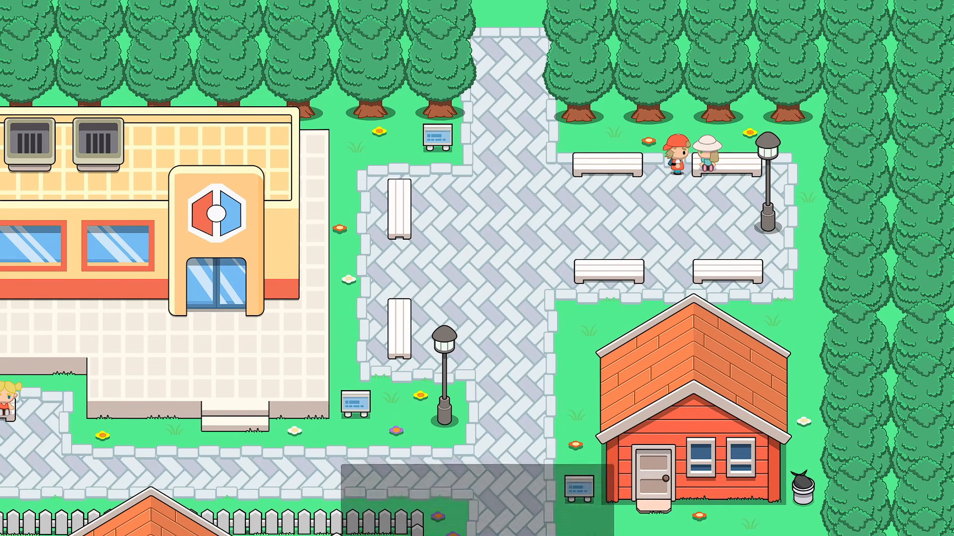
- Walk the player down from the plaza to the sign beside the lab and read it
key("Down")
key("Left")
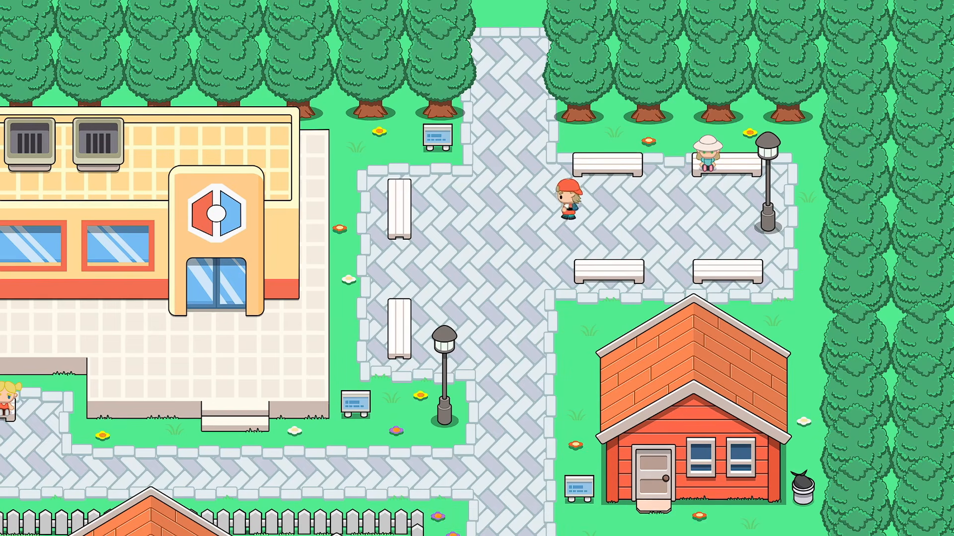
key("Down")
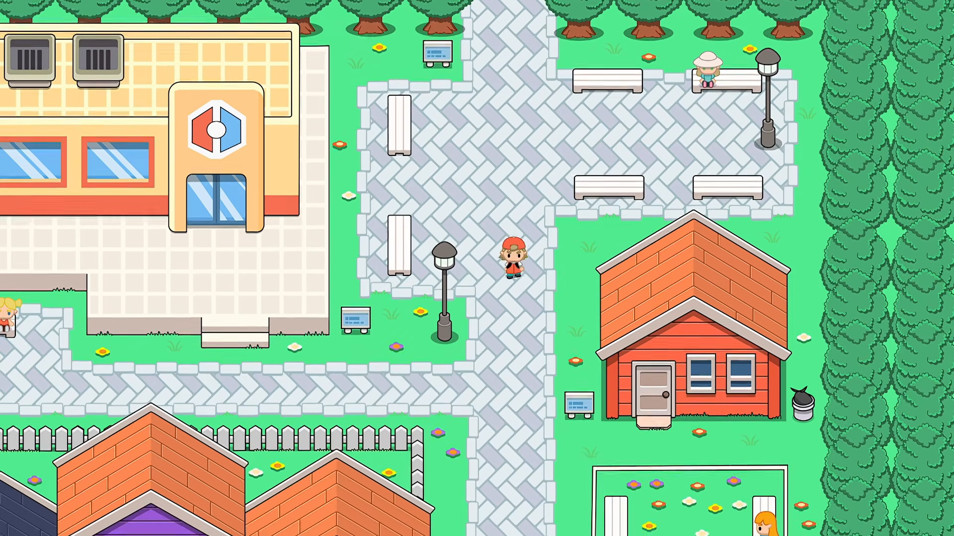
key("Left")
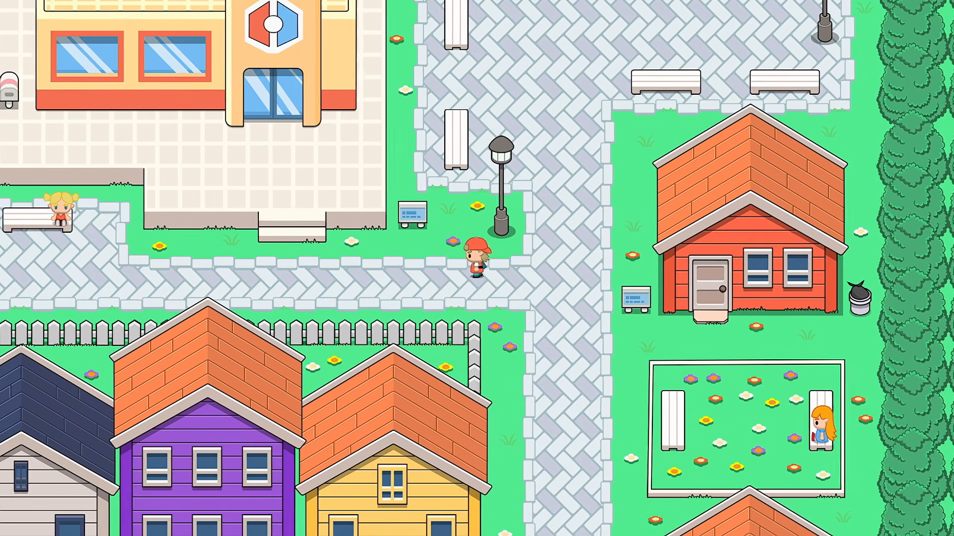
key("Up")
key("Return")
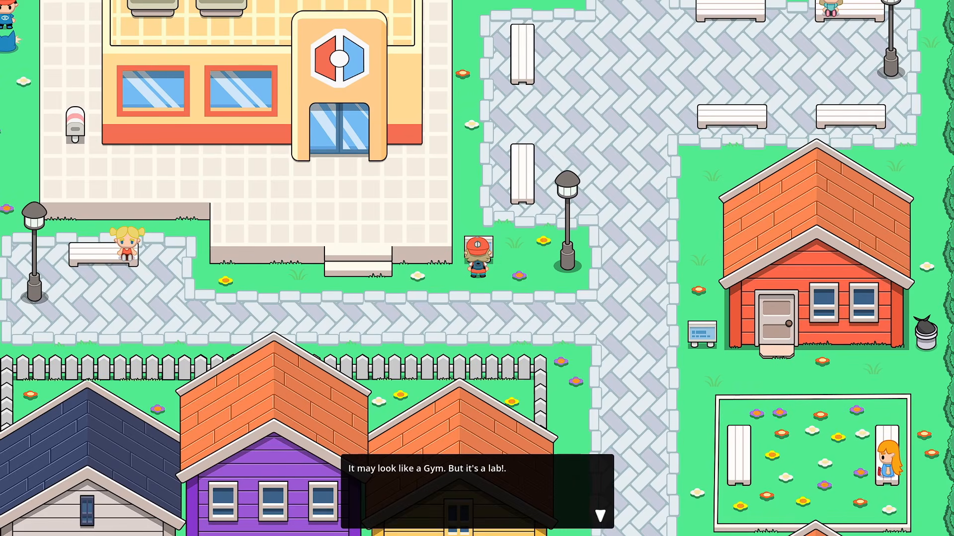
key("Return")
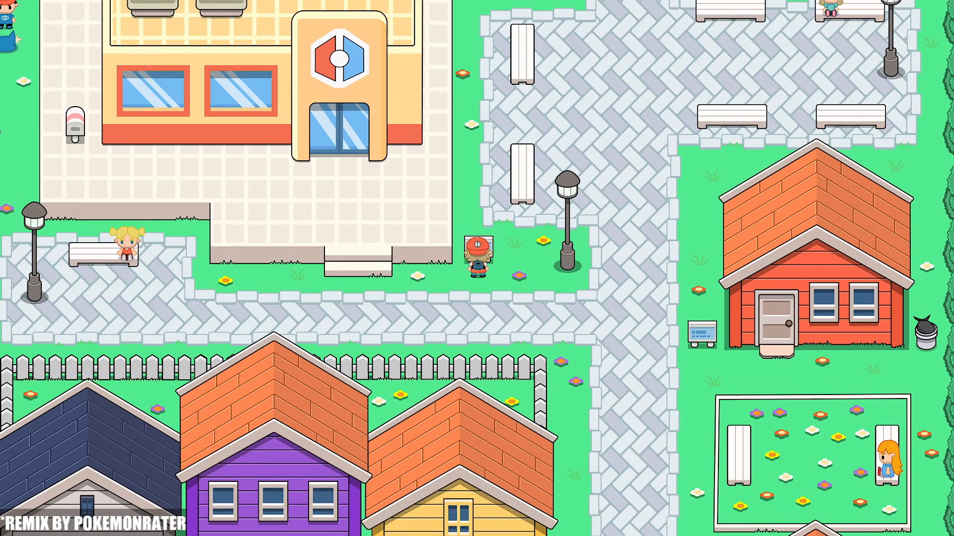
- Walk the player along the path to the blonde girl on the bench and test her dialogue
key("Down")
key("Left")
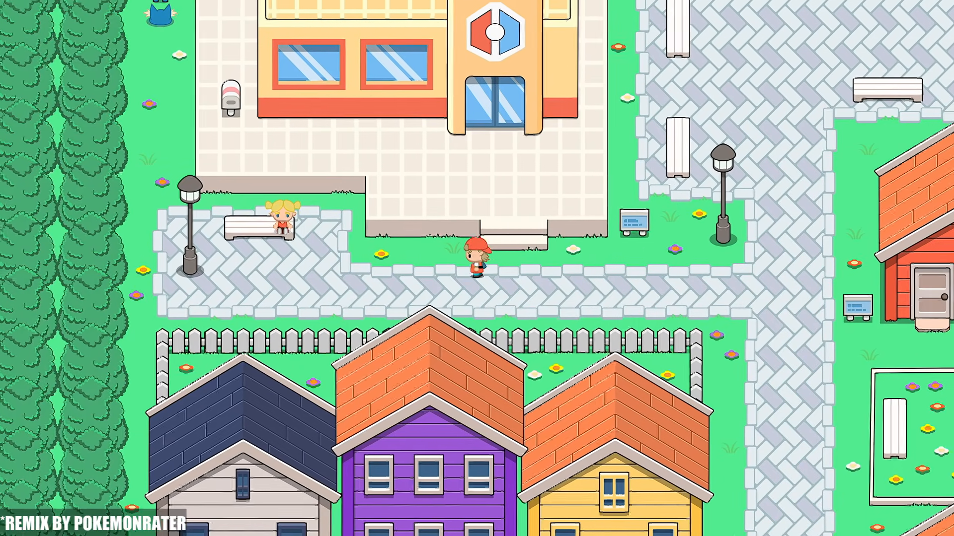
key("Left")
key("Up")
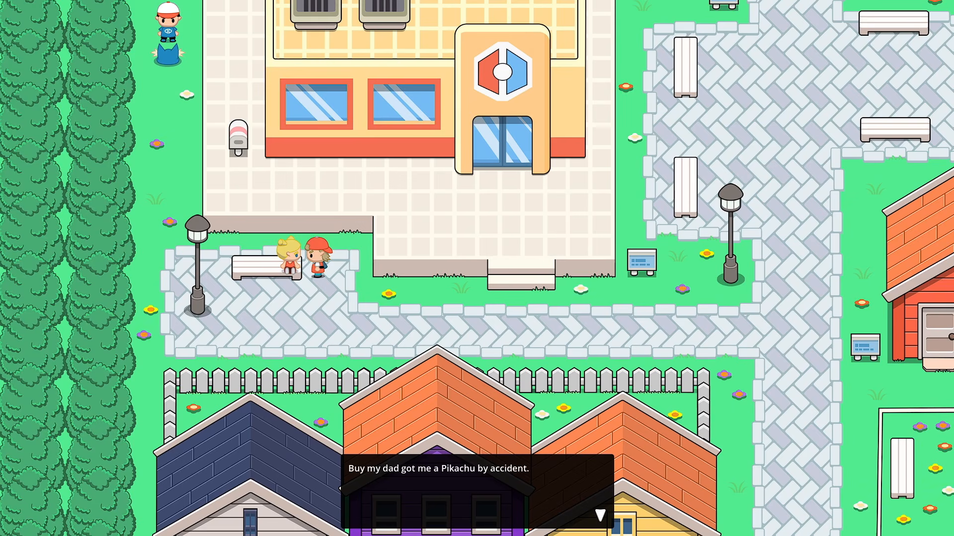
key("Return")
- Walk the player up past the mailbox to the rival beside the trees and test his dialogue
key("Up")
key("Left")
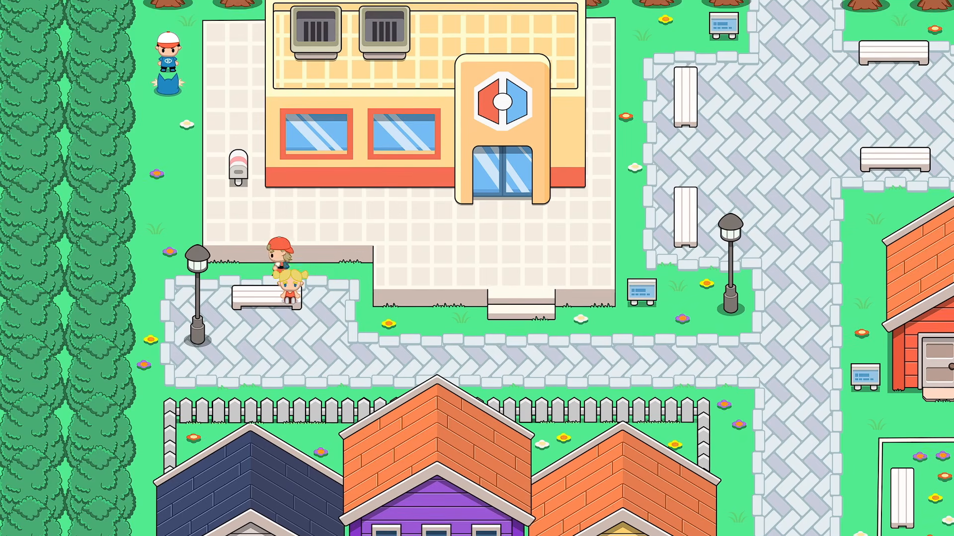
key("Up")
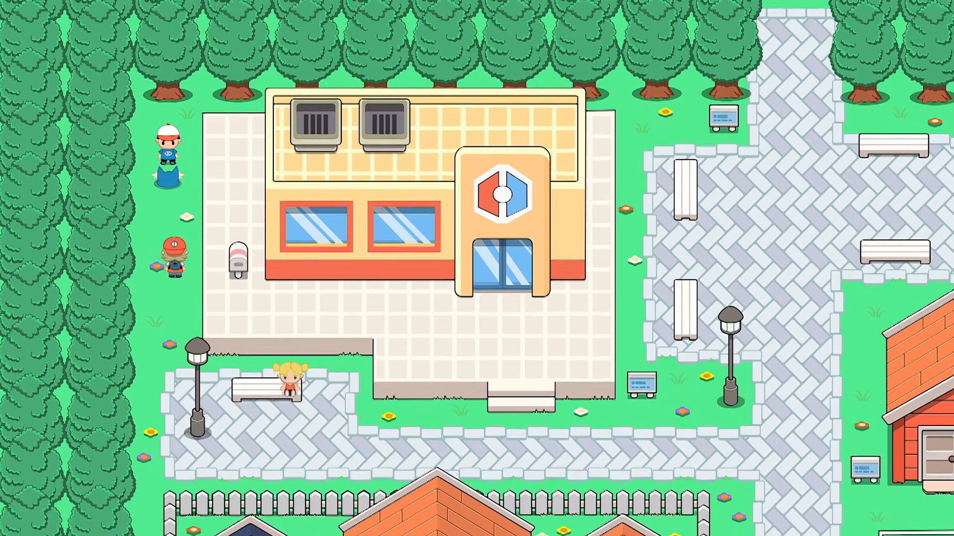
key("Return")
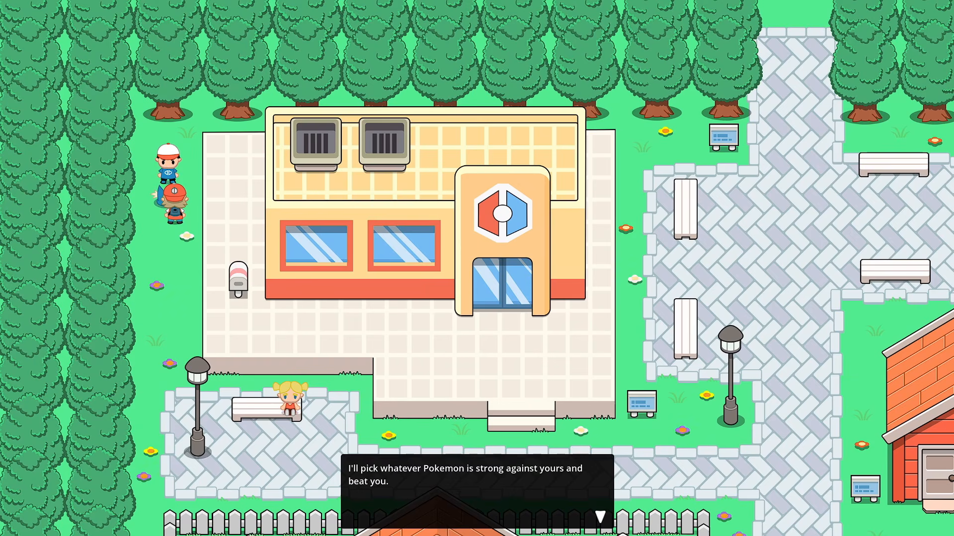
key("Return")
- Walk the player back down past the bench, along the path and up to the lab's entrance
key("Down")
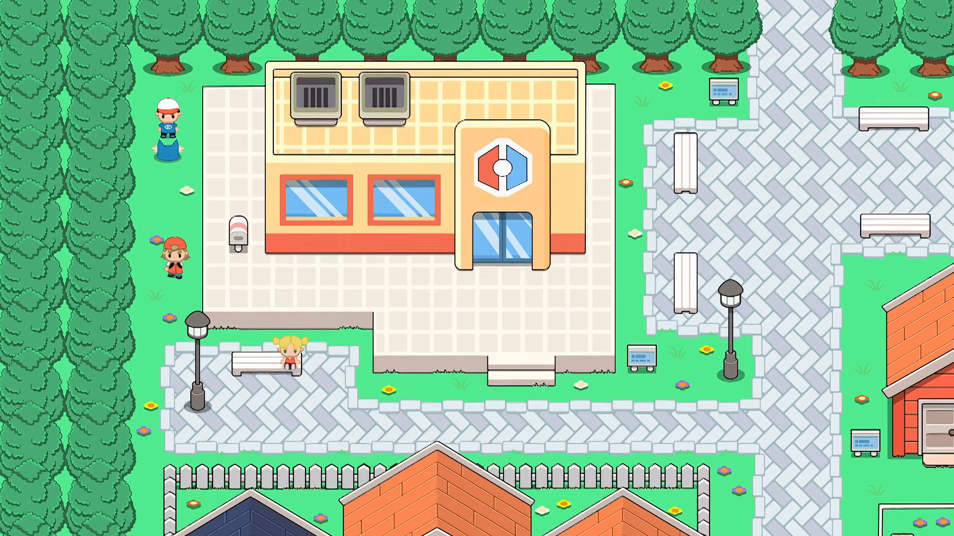
key("Down")
key("Down")
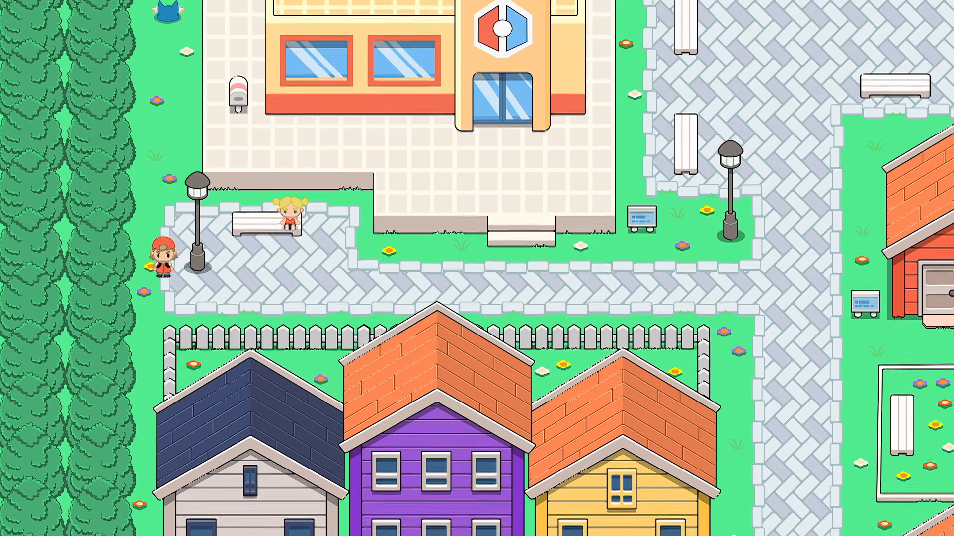
key("Right")
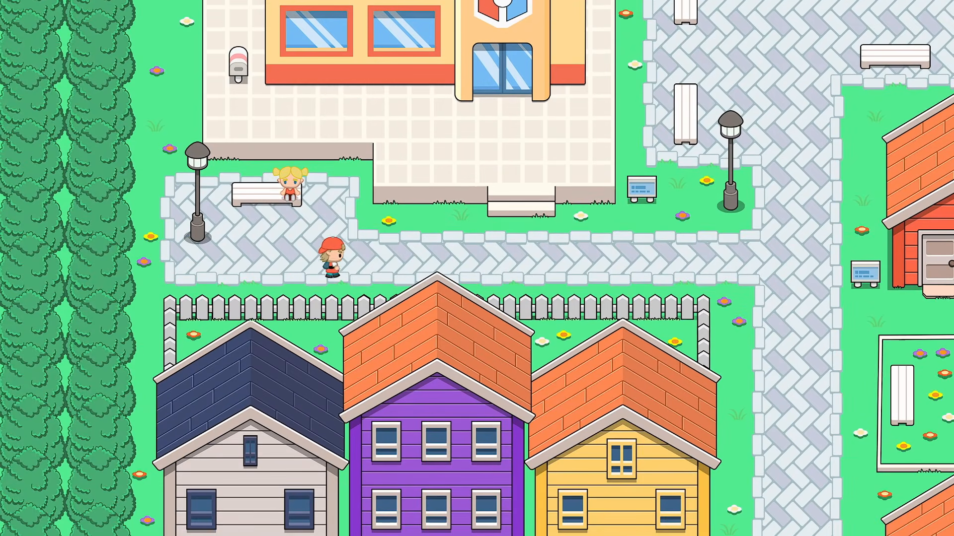
key("Right")
key("Up")
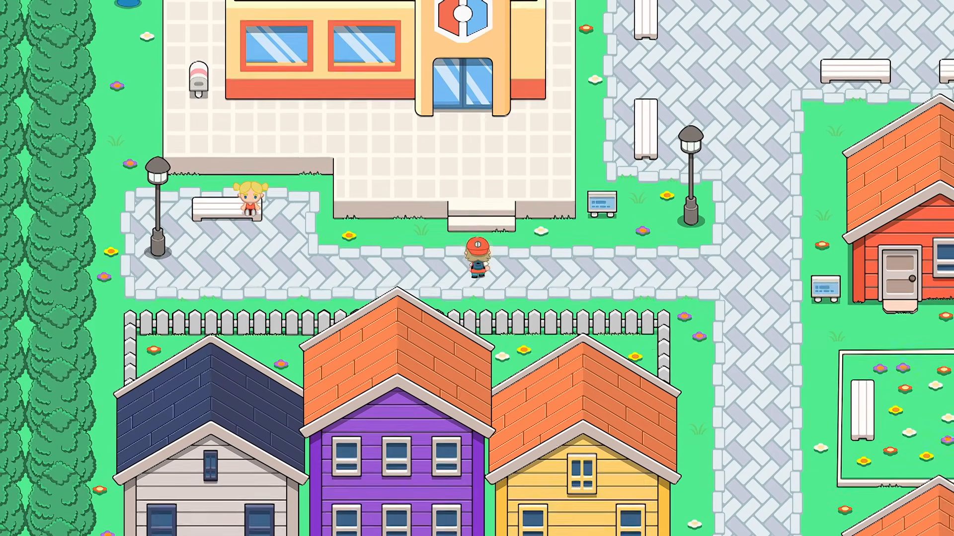
key("Up")
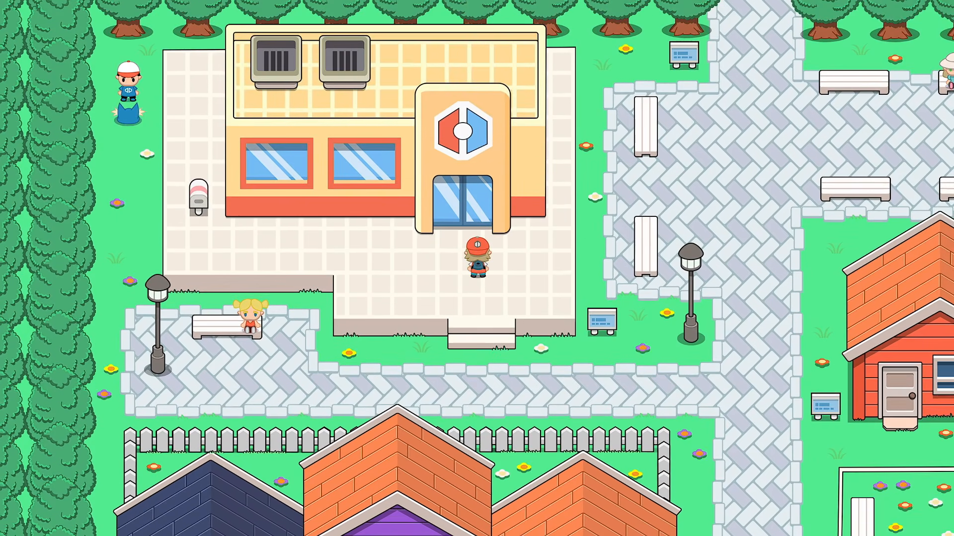
- Walk the player from the lab across the main path to the red house's sign and interact with it
key("Left")
key("Left")
key("Down")
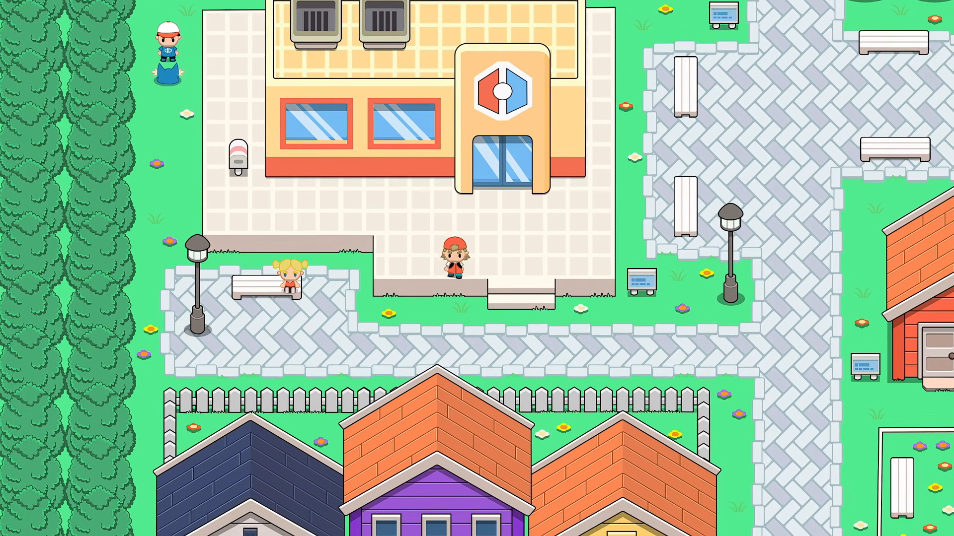
key("Right")
key("Down")
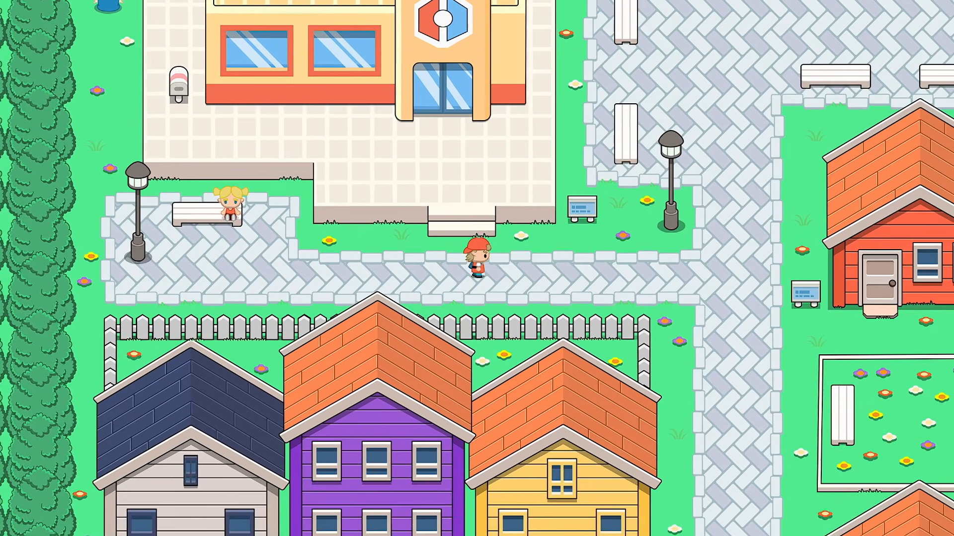
key("Right")
key("Right")
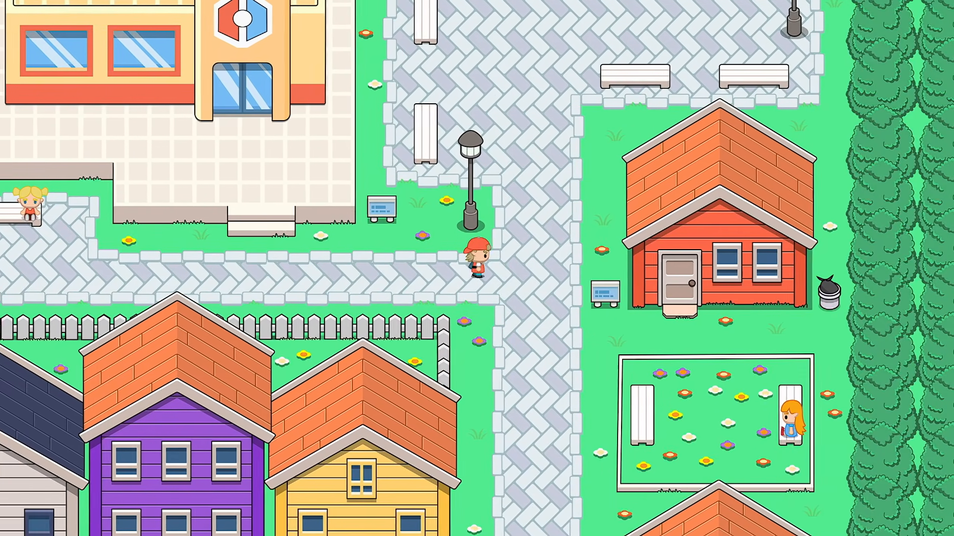
key("Down")
key("Right")
key("Up")
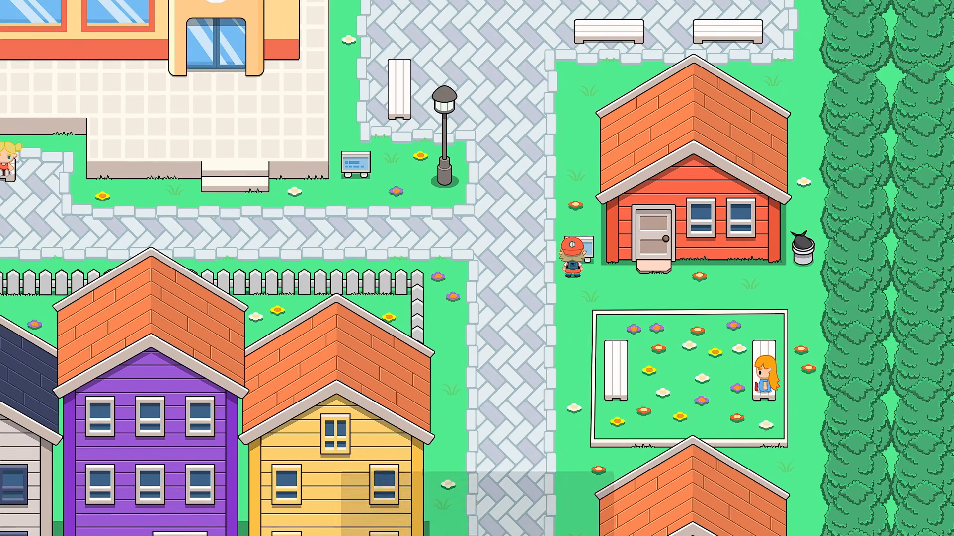
- Walk the player into the flower garden up to the redhead sitting on the bench
key("Down")
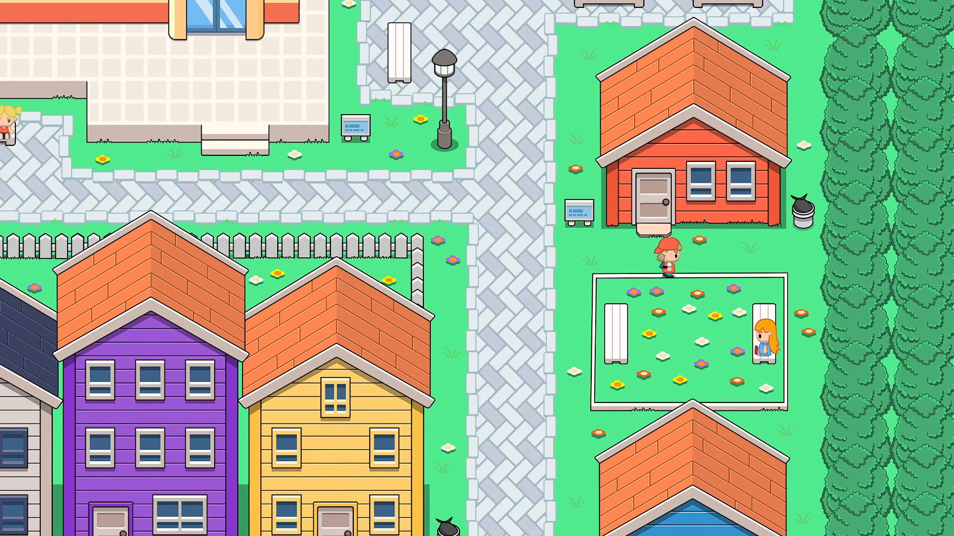
key("Down")
key("Down")
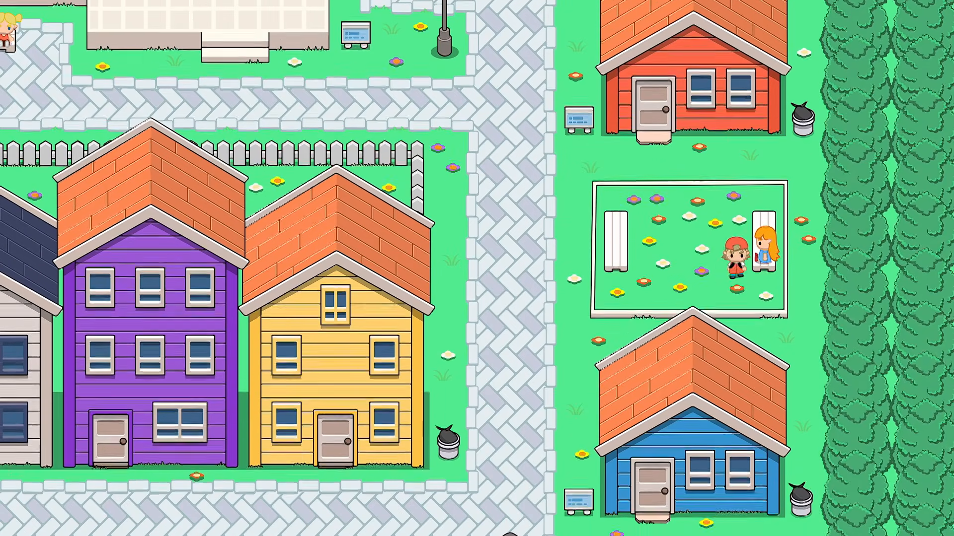
key("Right")
key("Up")
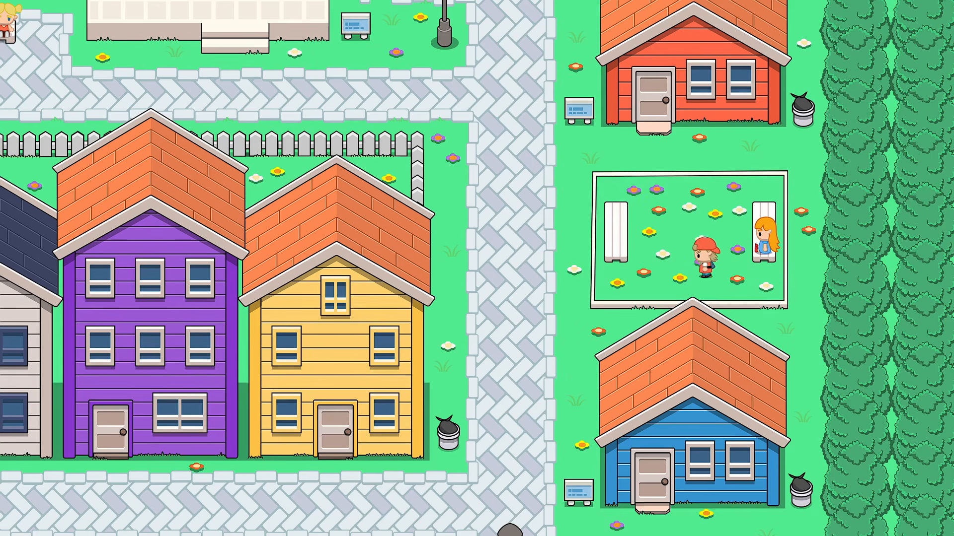
- Walk the player out of the flower garden, down the main path to the blue house's sign, and interact with it
key("Left")
key("Left")
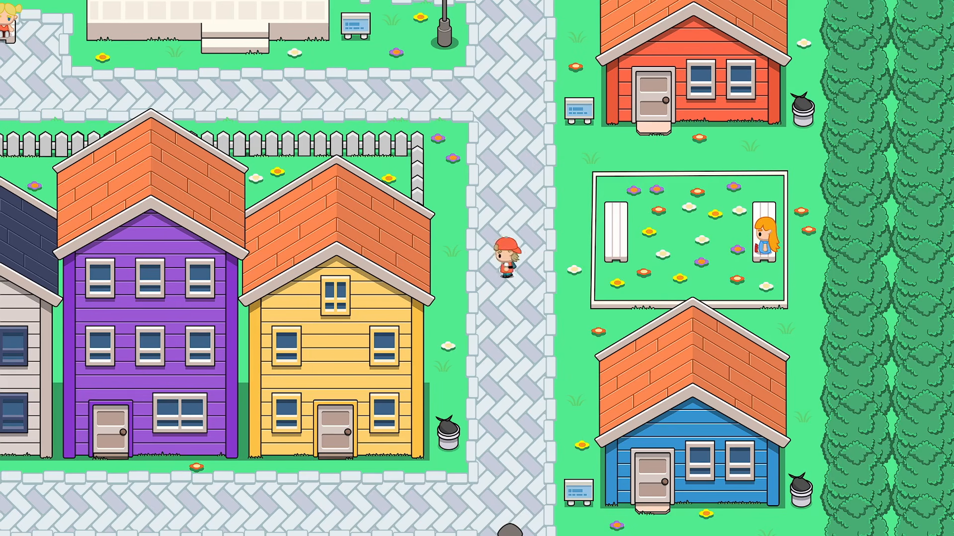
key("Down")
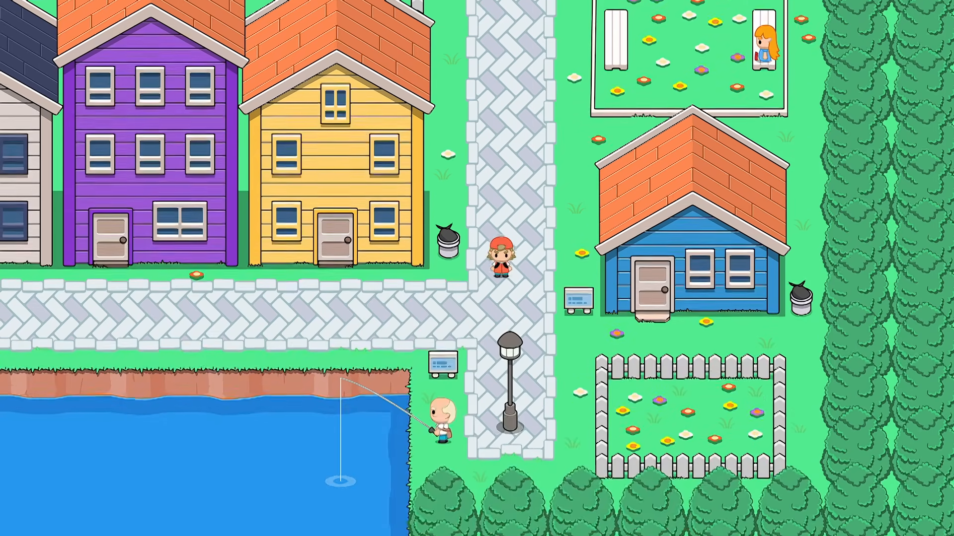
key("Right")
key("Up")
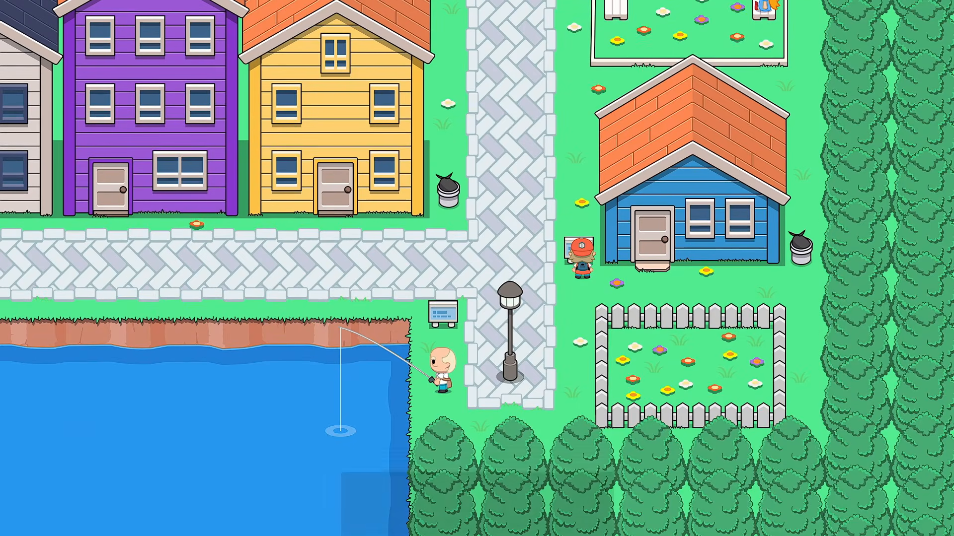
key("Return")
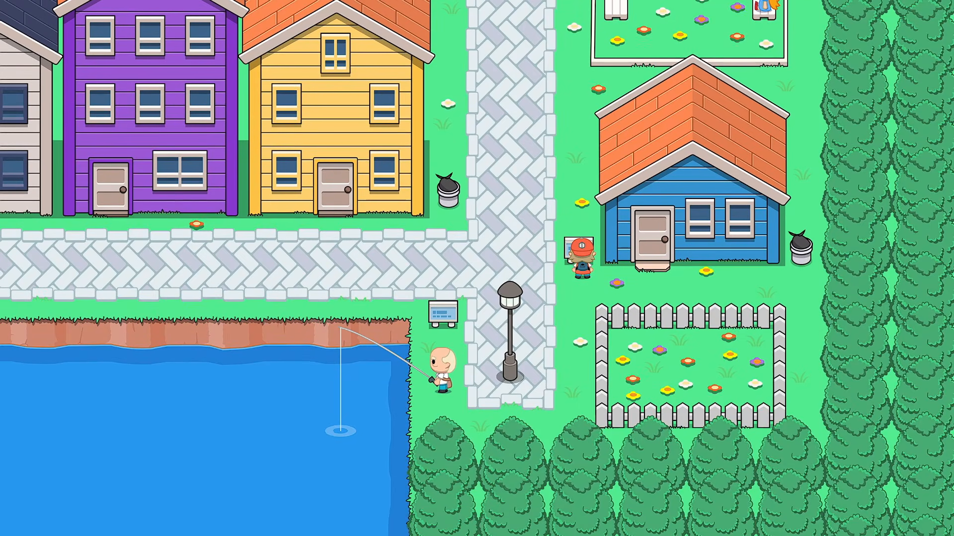
- Walk the player across the main path to the back of the pond's sign and test its interaction
key("Left")
key("Left")
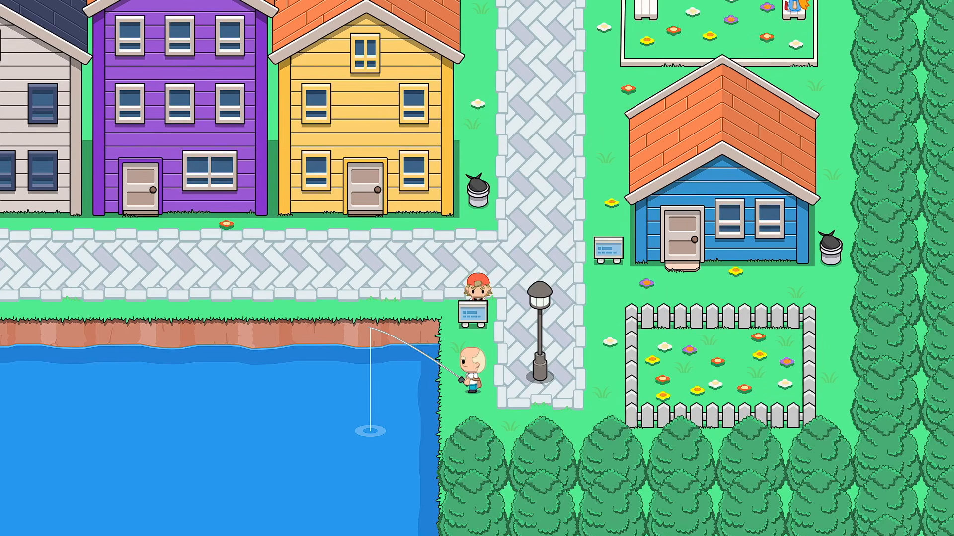
key("Return")
key("Return")
- Walk the player around the pond's sign to the bald fisherman and talk to him from the lamp post's side
key("Right")
key("Down")
key("Down")
key("Left")
key("Return")
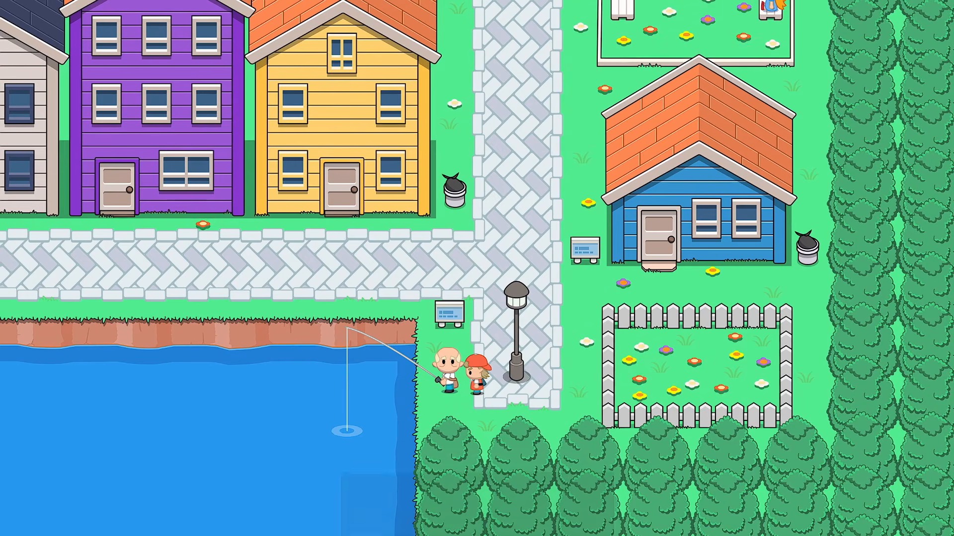
- Move the player behind the fisherman, between him and the sign, and run through his dialogue
key("Left")
key("Down")
key("Return")
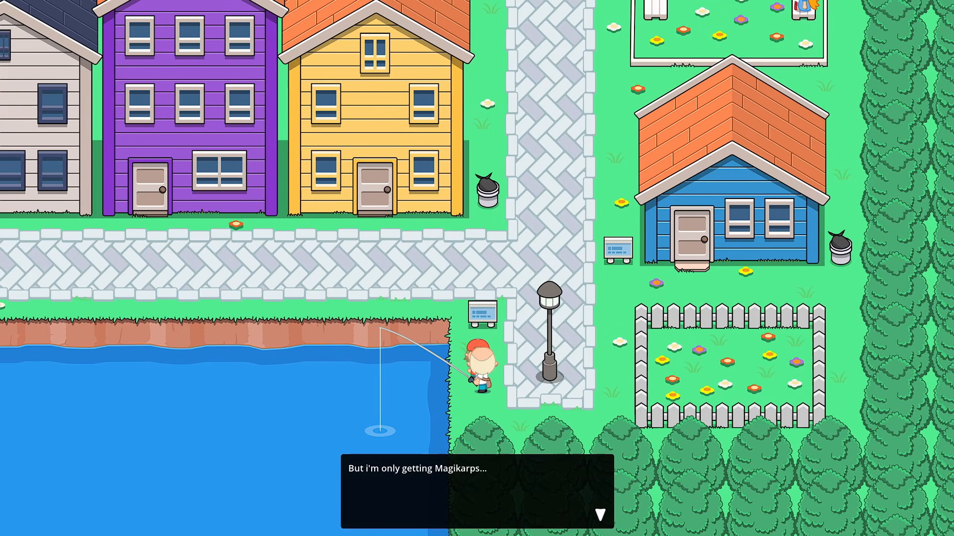
key("Return")
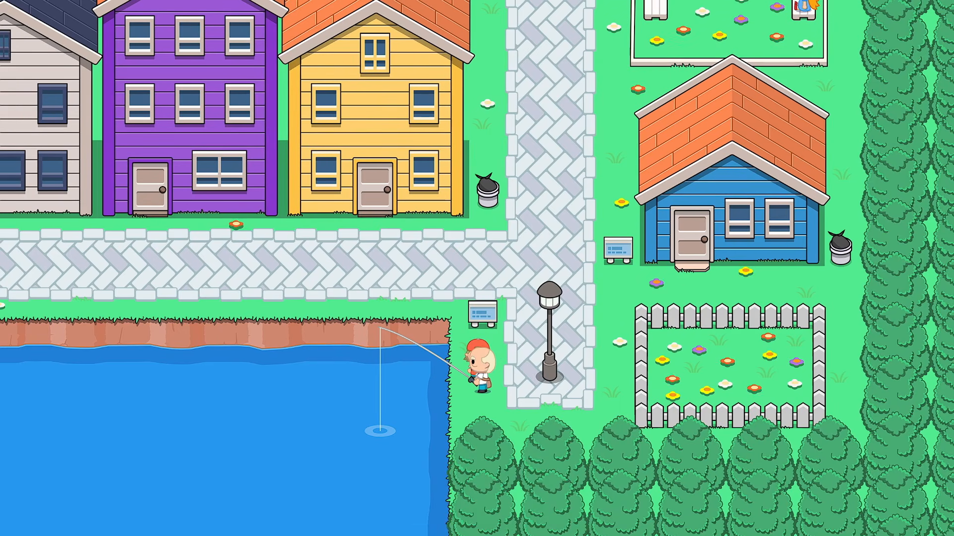
- Walk the player along the path above the pond to the black-haired character at the grey house and test the dialogue
key("Right")
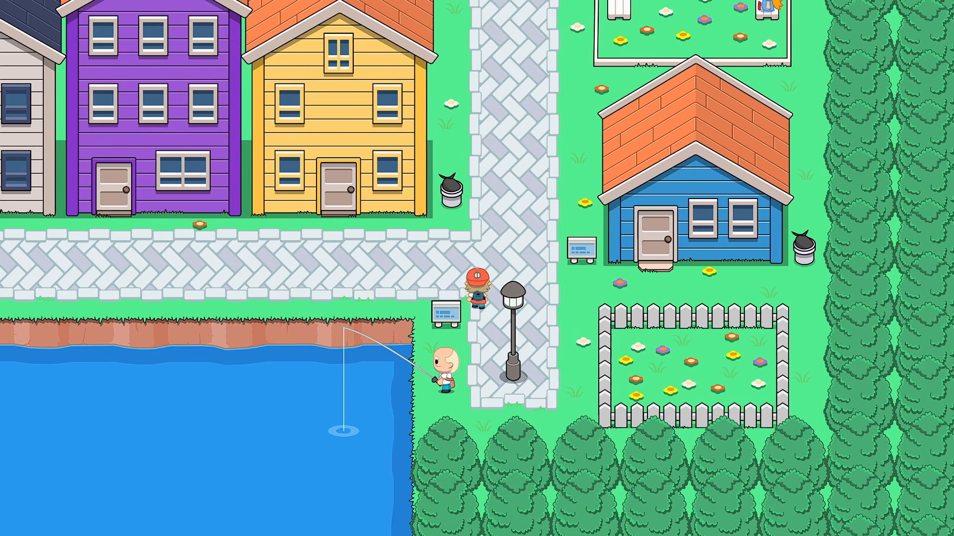
key("Up")
key("Left")
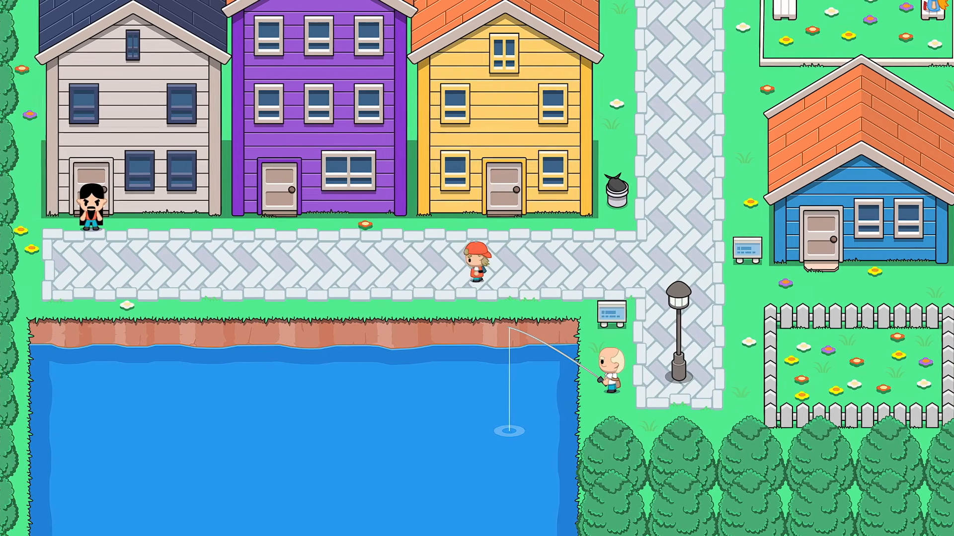
key("Left")
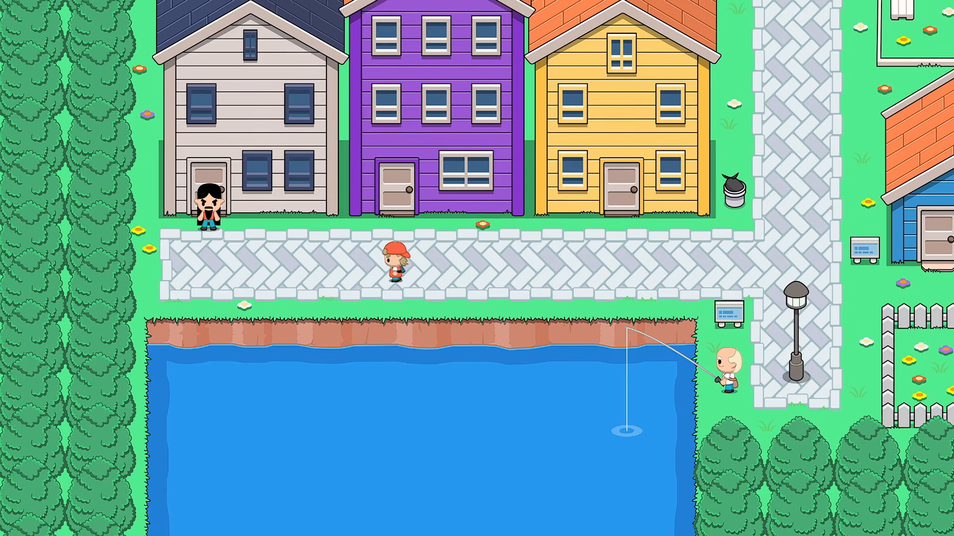
key("Left")
key("Up")
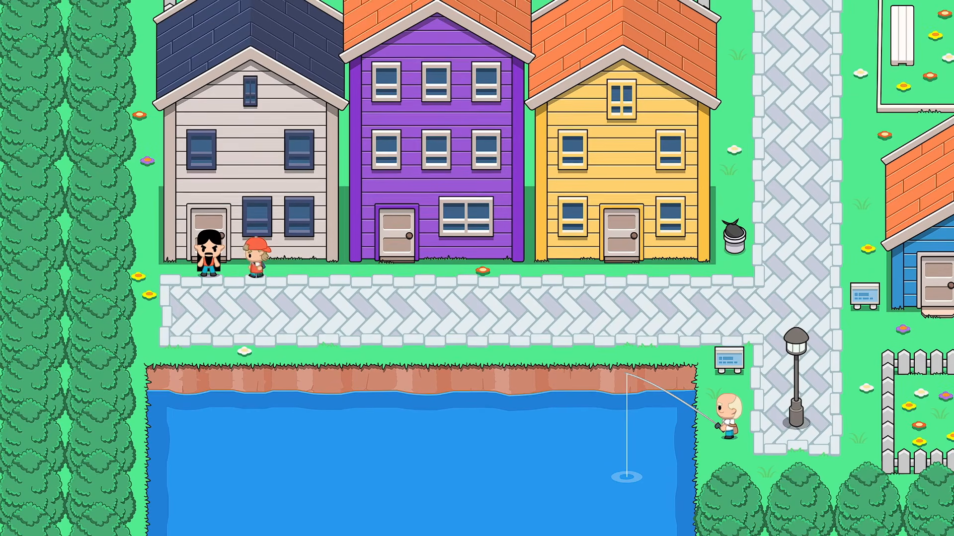
key("Left")
key("space")
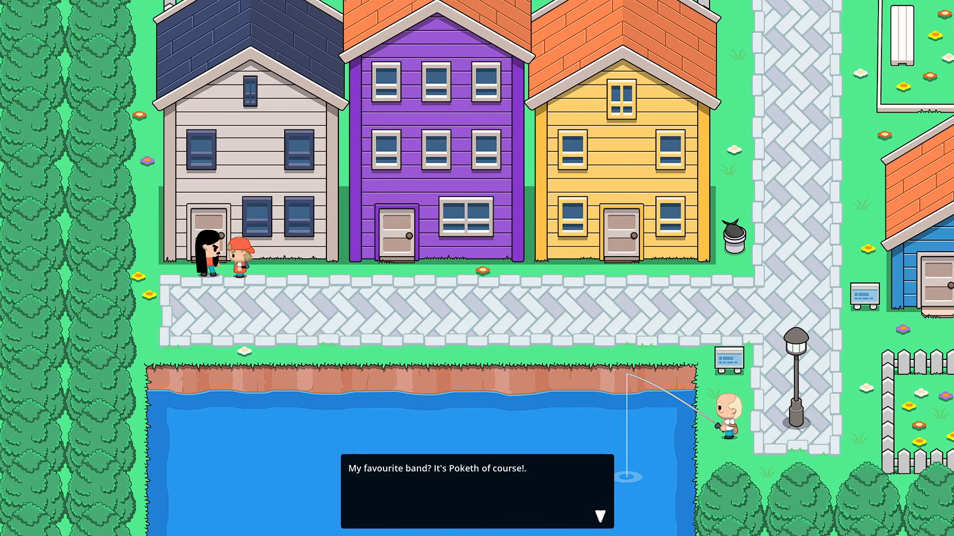
key("space")
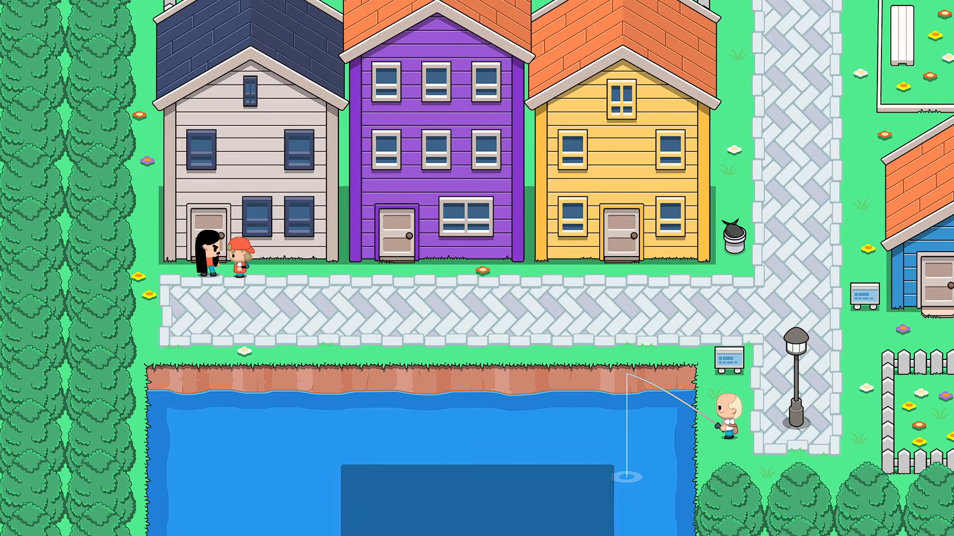
- Walk the player around the black-haired character to the side facing the trees and test the dialogue again
key("Down")
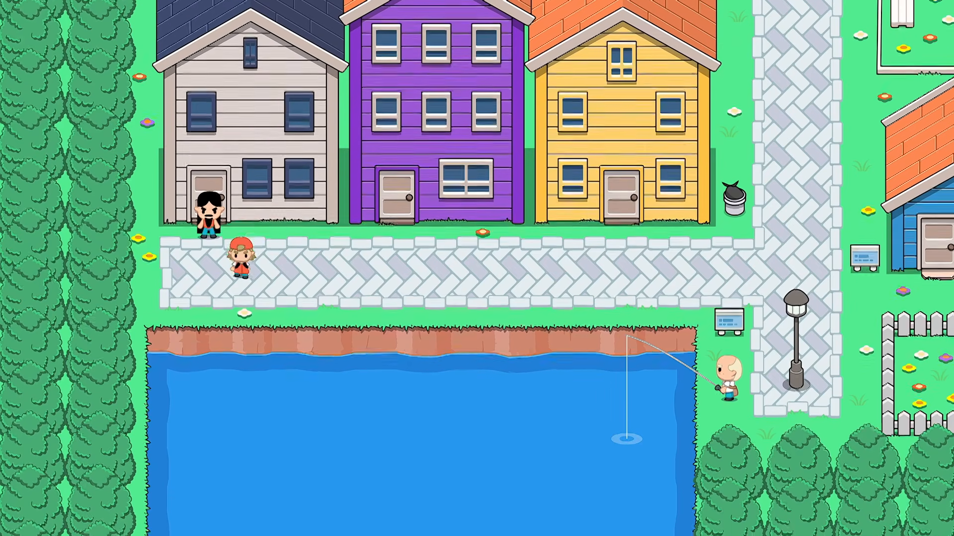
key("Left")
key("Up")
key("Right")
key("space")
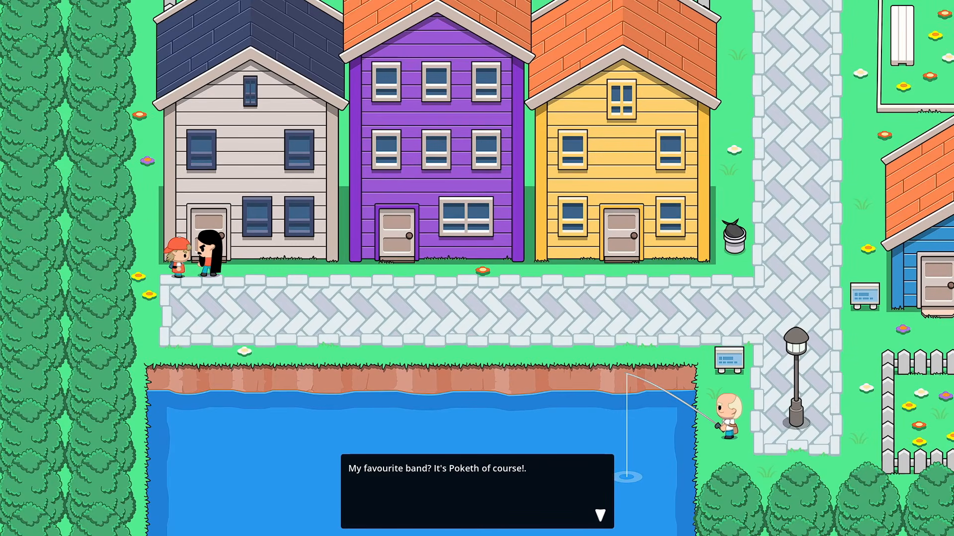
key("space")
- Walk the player back along the path above the pond to the lamp post on the main path
key("Down")
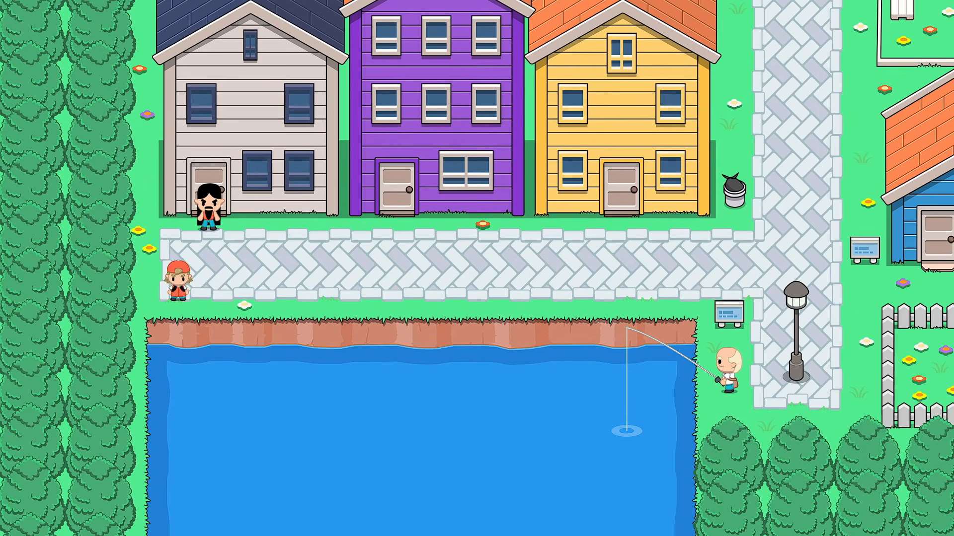
key("Right")
key("Right")
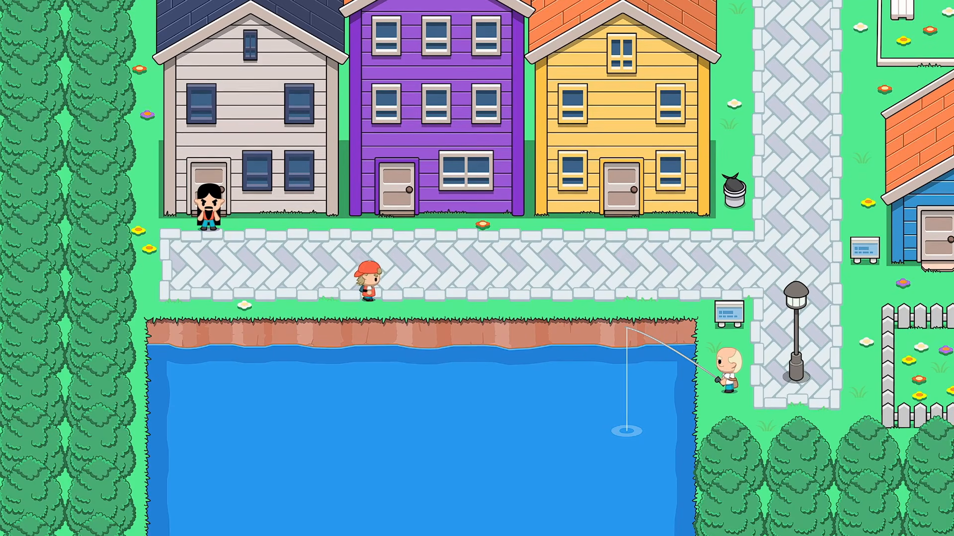
key("Right")
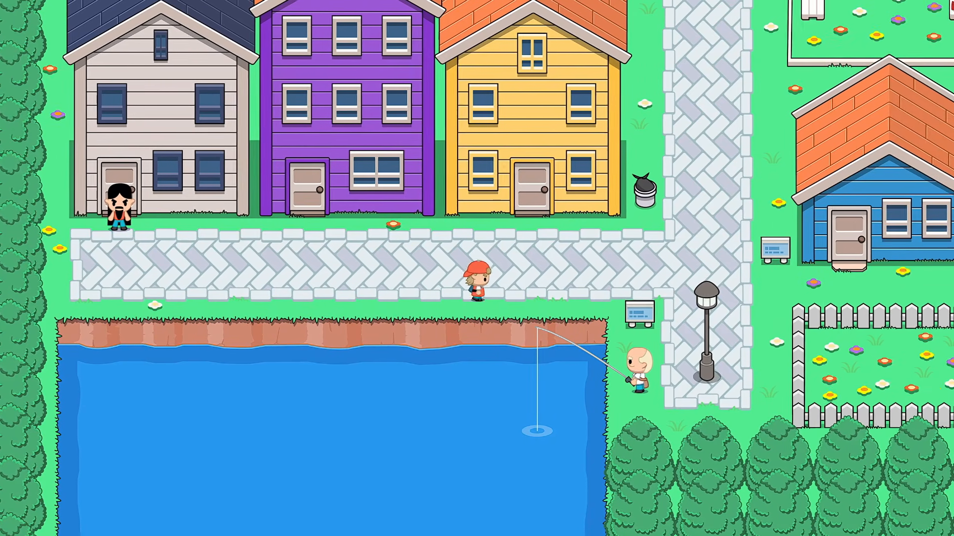
key("Right")
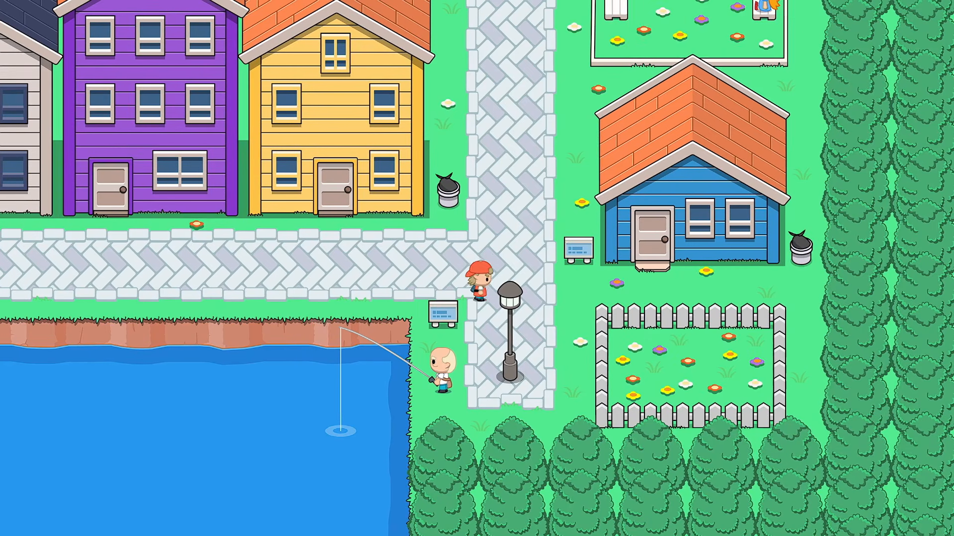
- Walk the player up the main path, past the blue and red houses, into the plaza with the benches
key("Right")
key("Up")
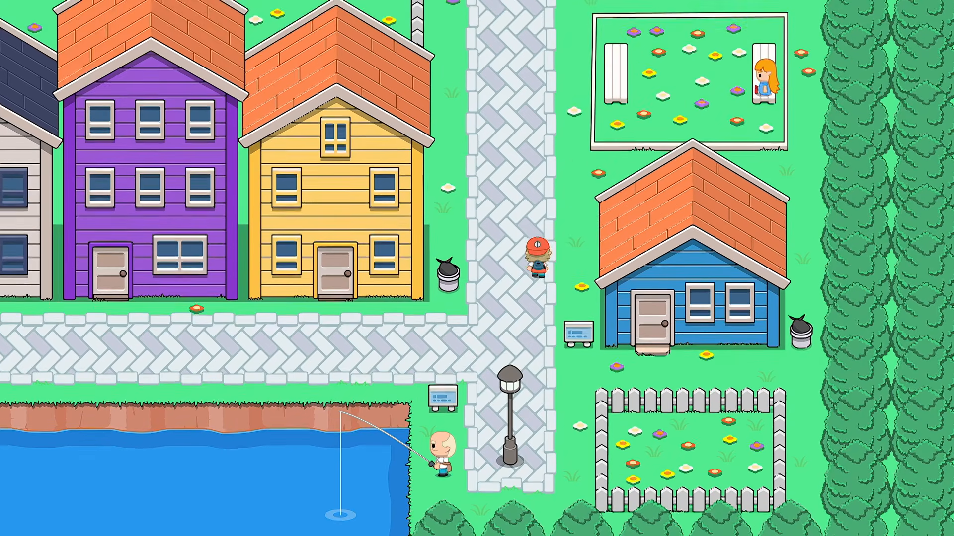
key("Up")
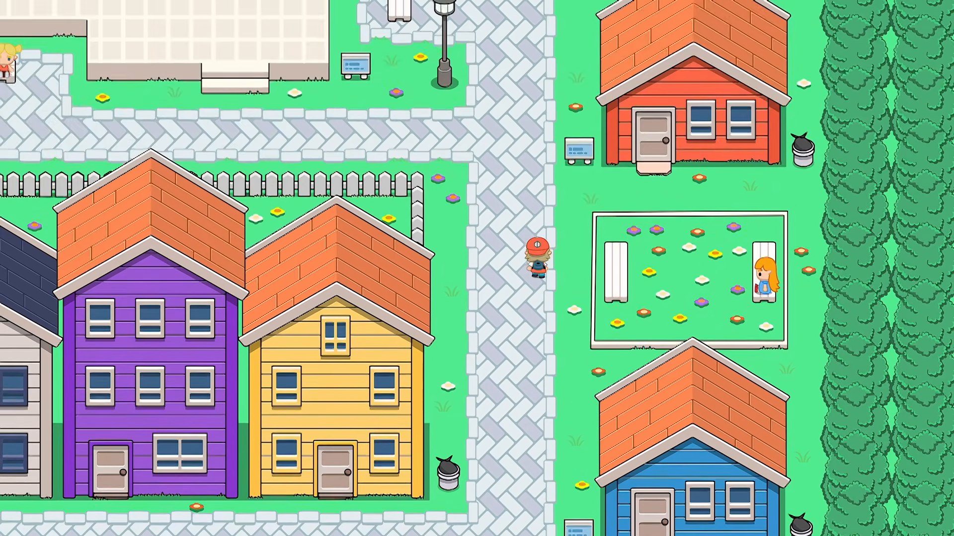
key("Up")
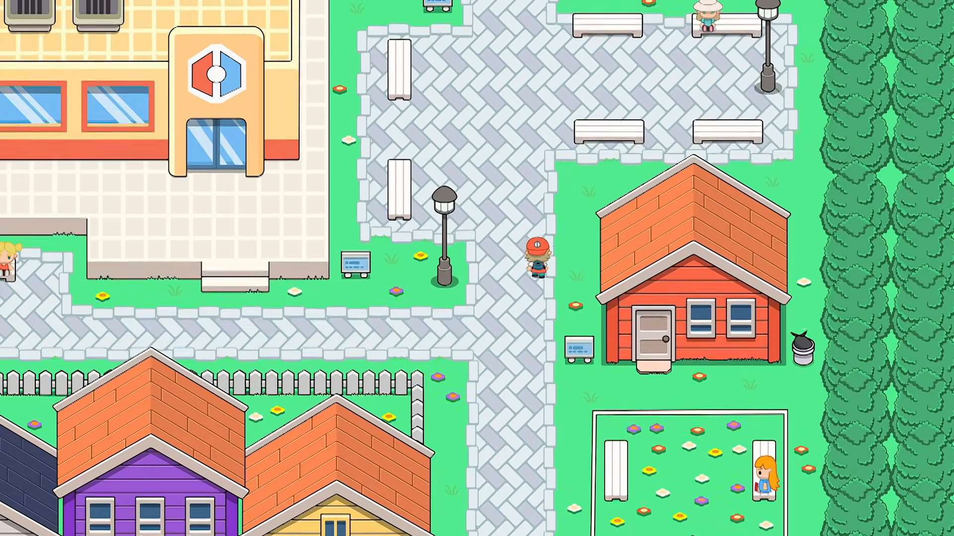
key("Up")
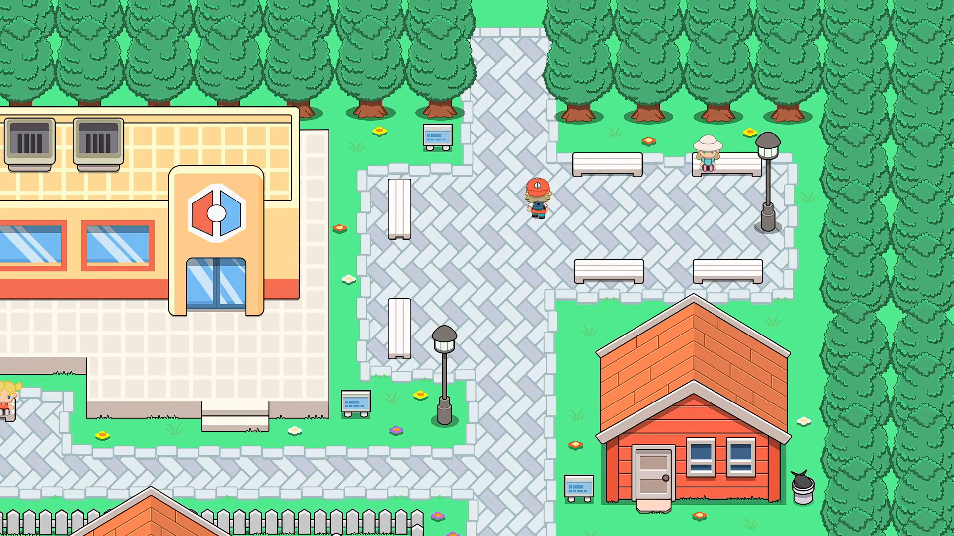